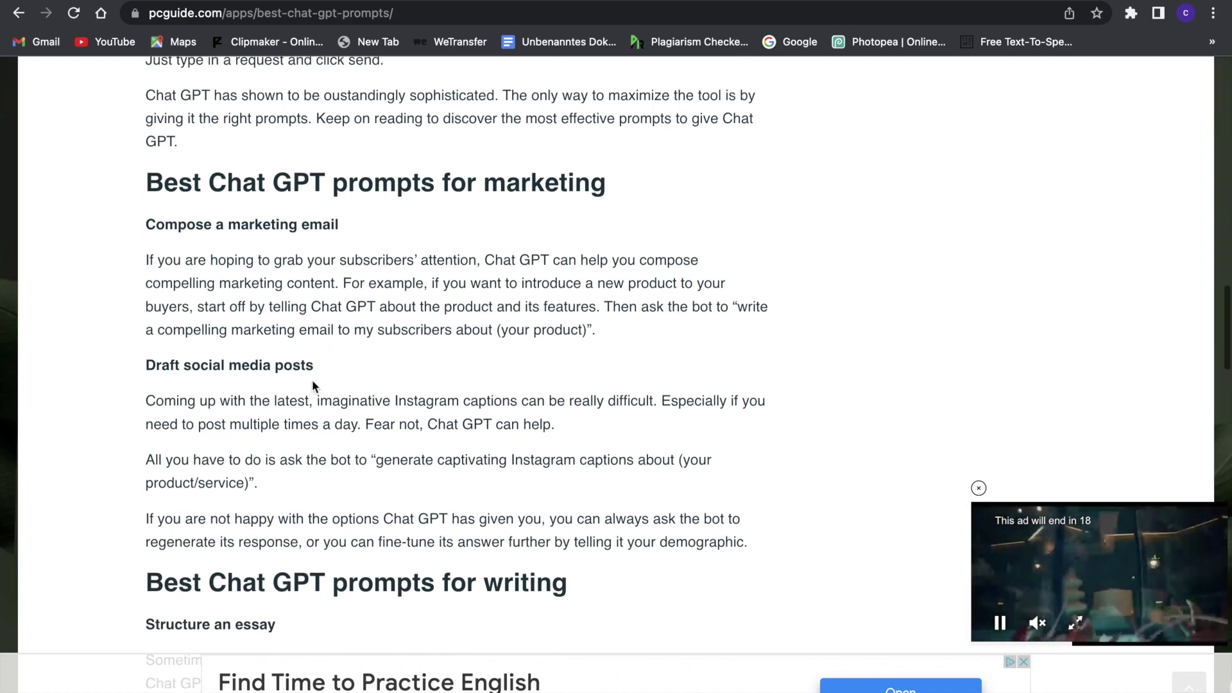
pyautogui.scroll(-1, 310, 369)
pyautogui.scroll(-3, 310, 370)
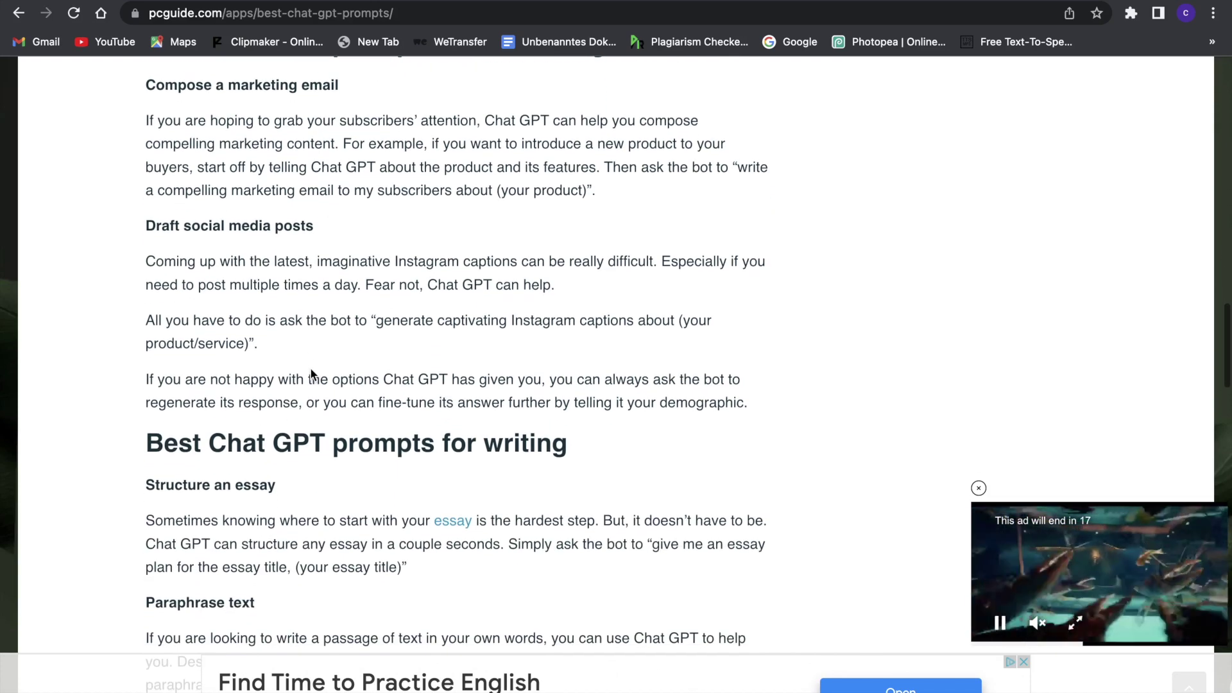
pyautogui.scroll(-3, 247, 476)
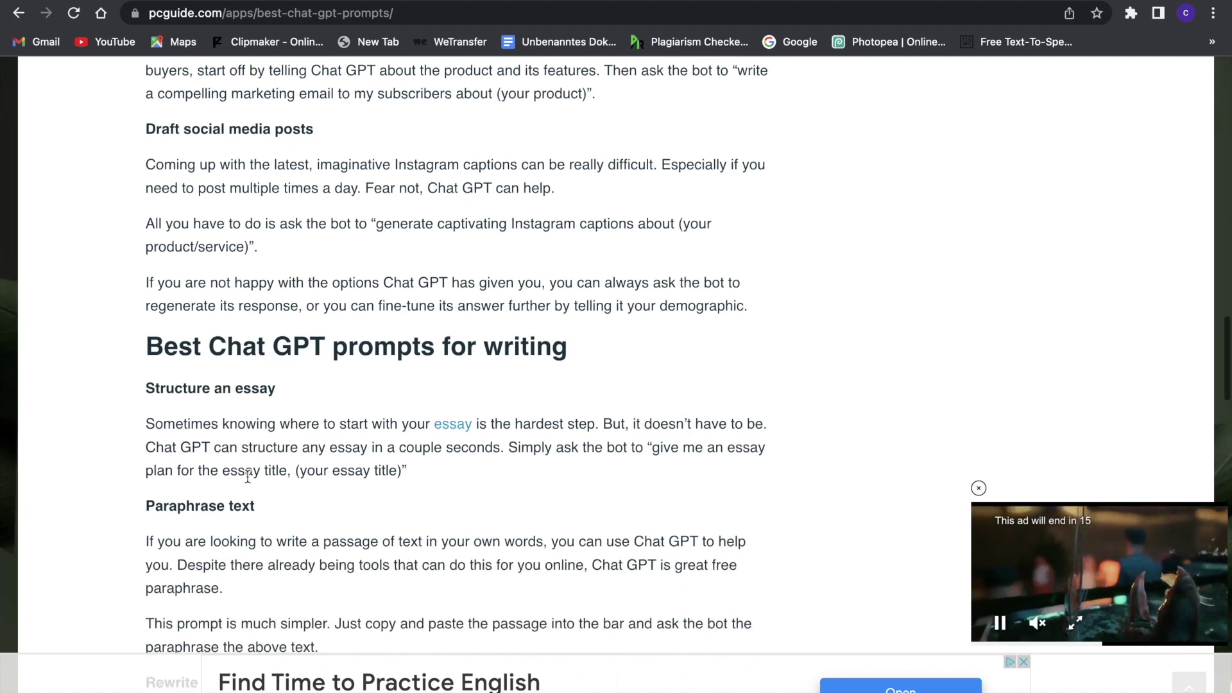
pyautogui.scroll(-1, 248, 476)
pyautogui.scroll(-1, 247, 477)
pyautogui.scroll(-2, 248, 479)
pyautogui.scroll(-1, 247, 478)
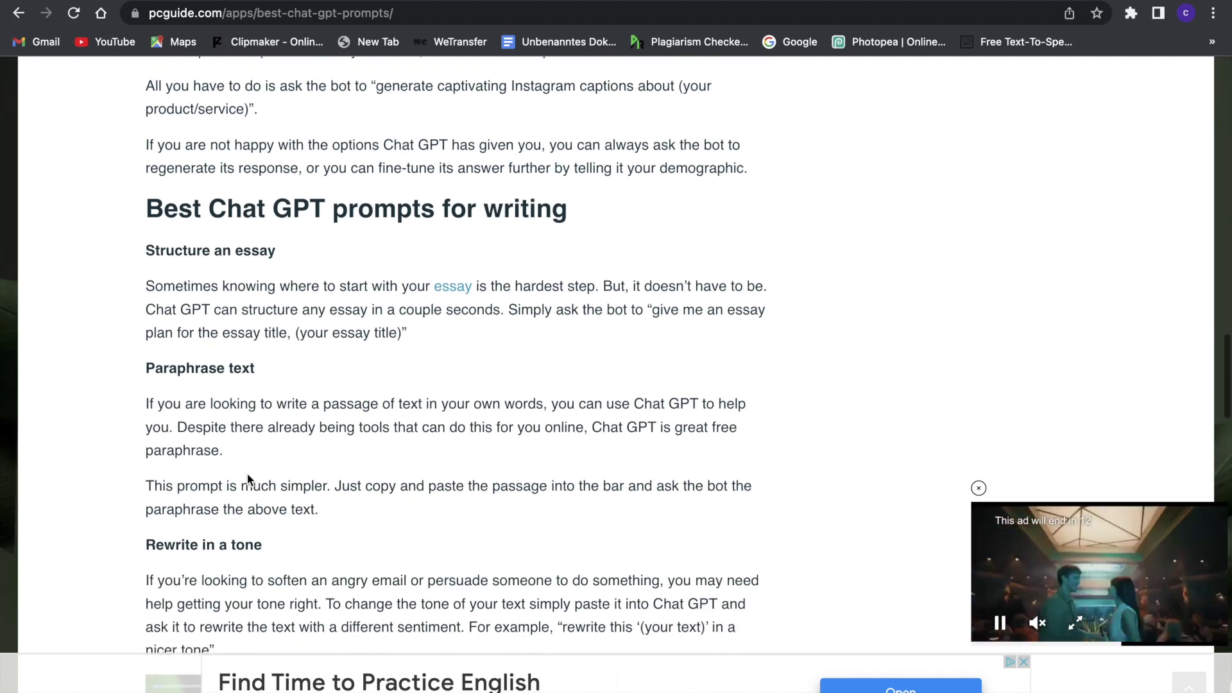
pyautogui.scroll(-1, 247, 478)
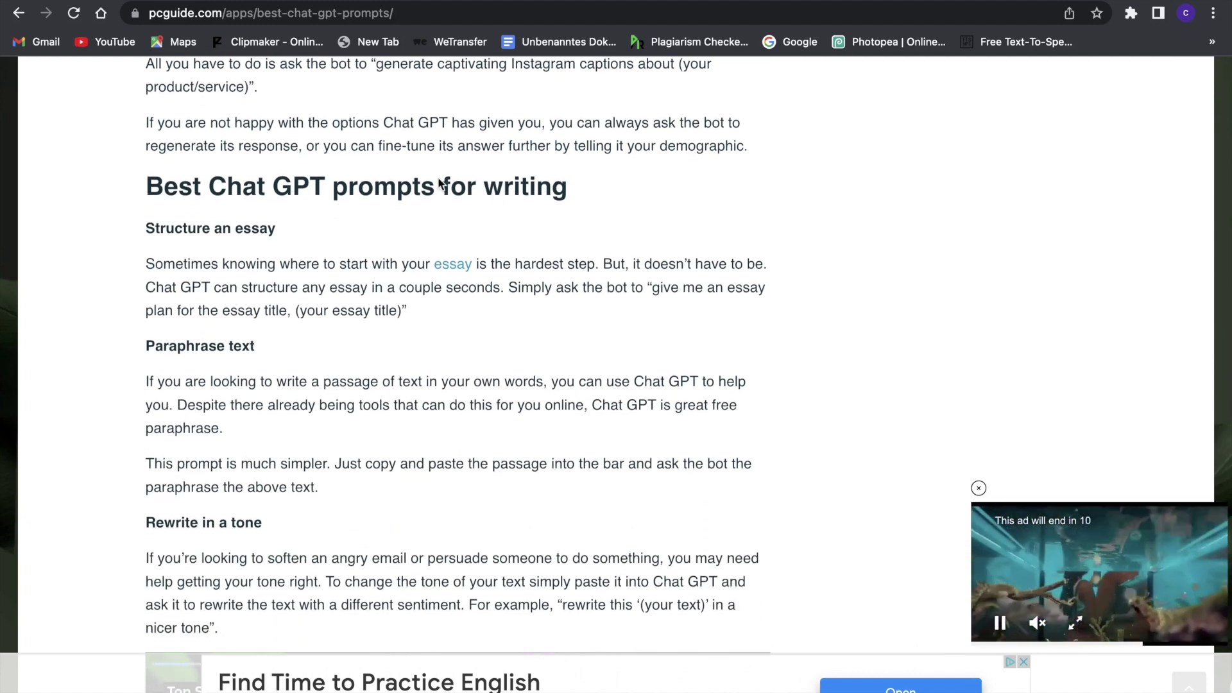
pyautogui.scroll(-1, 234, 439)
pyautogui.scroll(-1, 241, 453)
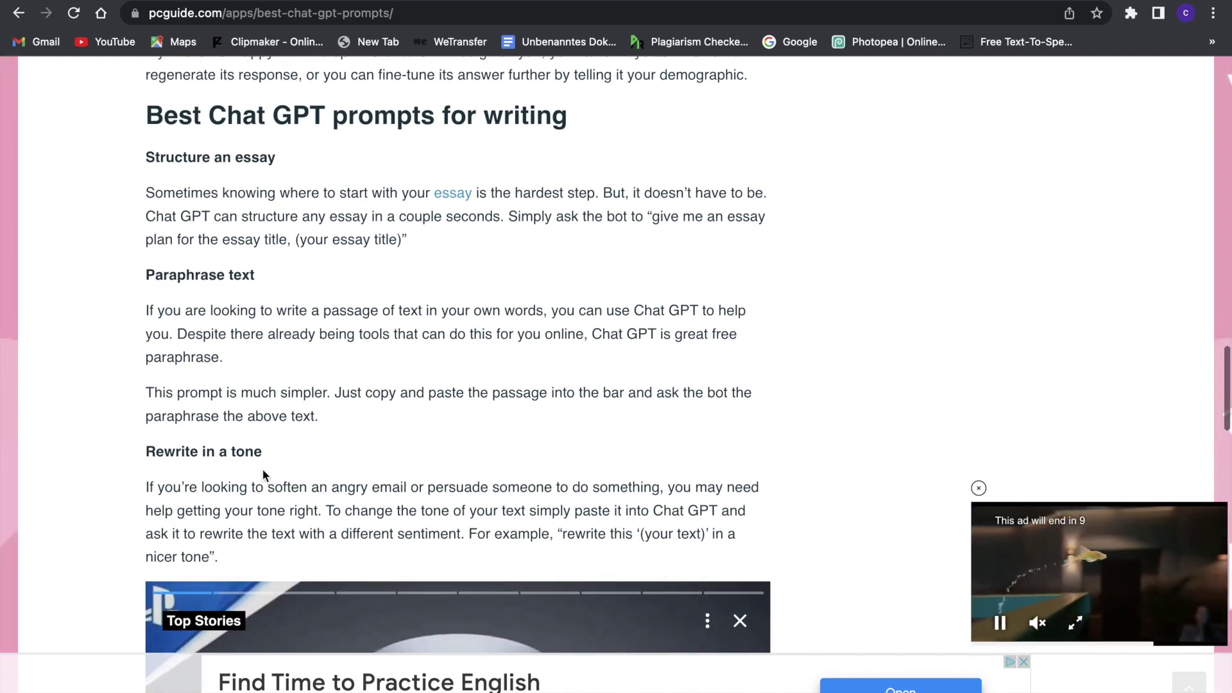
pyautogui.scroll(-1, 264, 472)
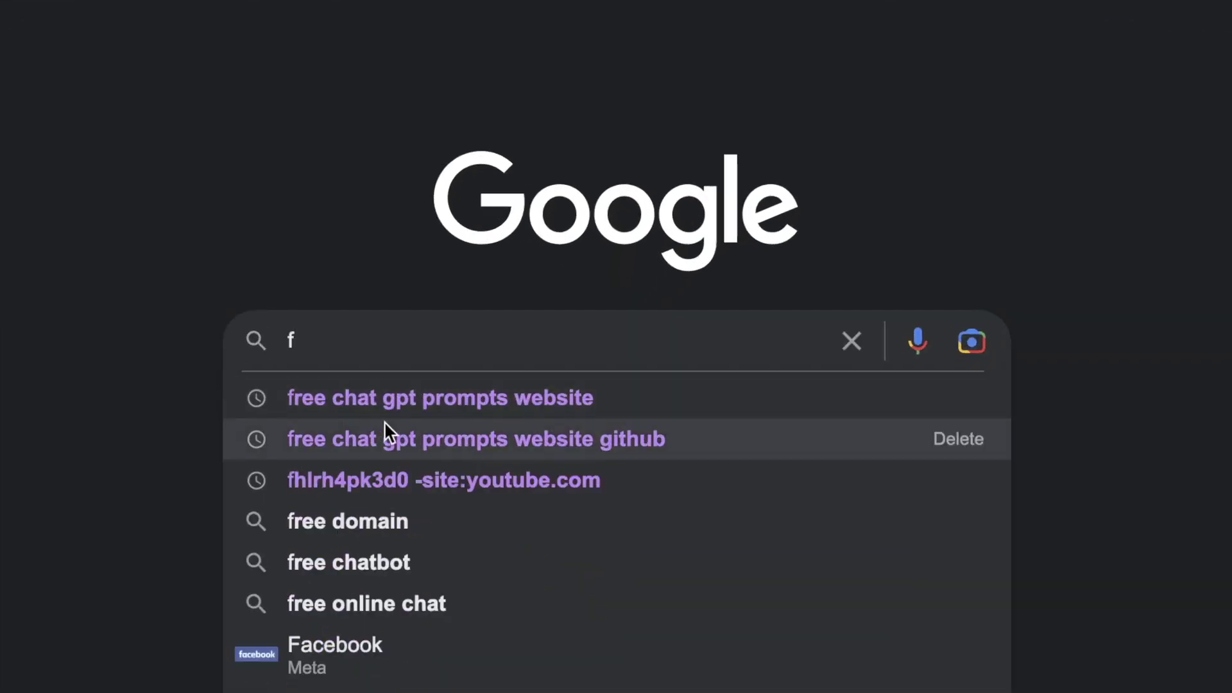
# Search Google for free chat gpt prompts websites via the suggested query
pyautogui.click(390, 410)
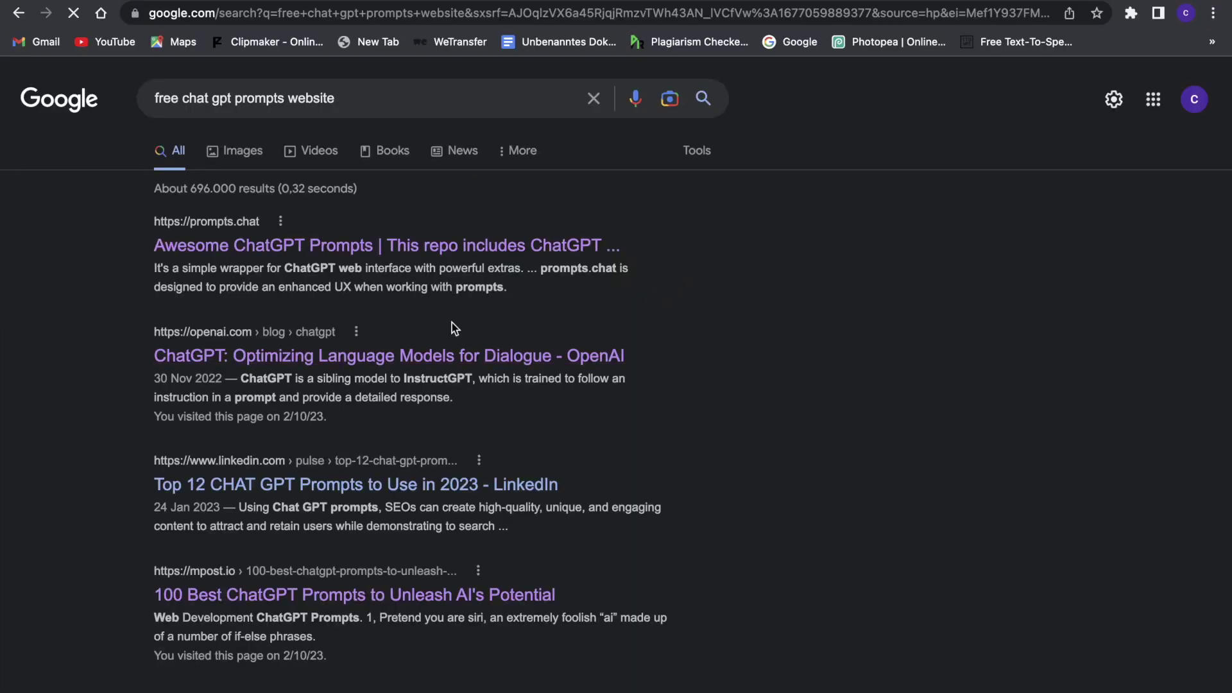
pyautogui.scroll(-1, 451, 328)
pyautogui.scroll(-2, 451, 329)
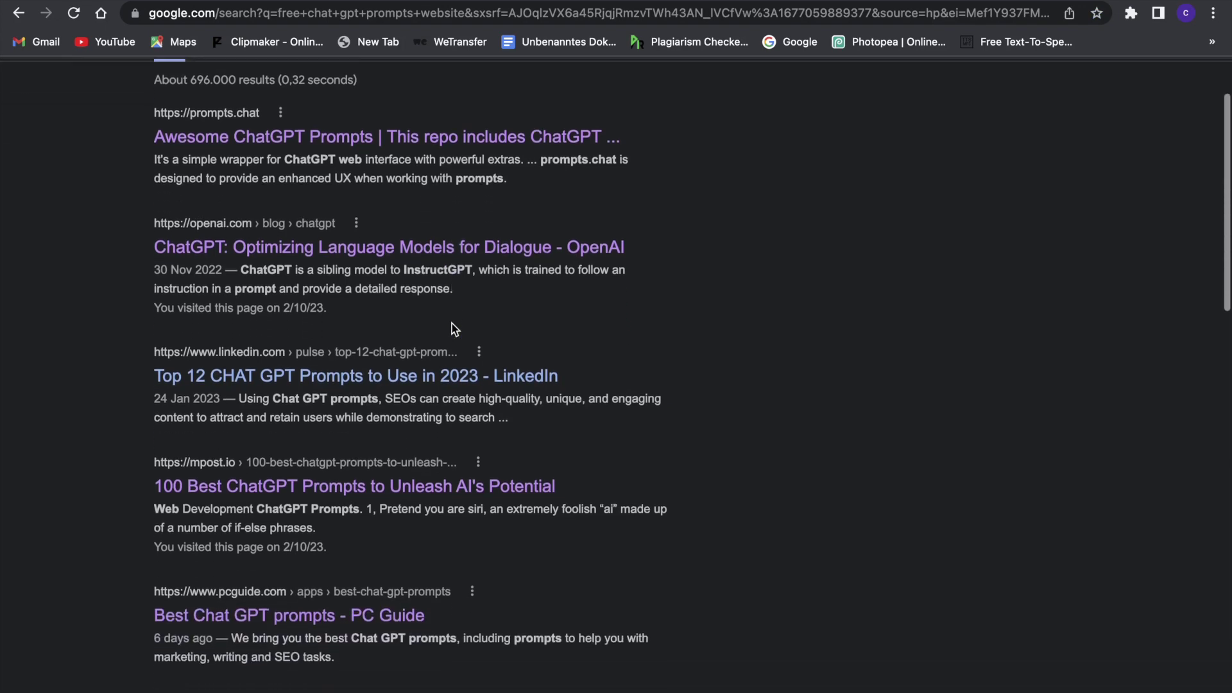
pyautogui.scroll(-1, 482, 444)
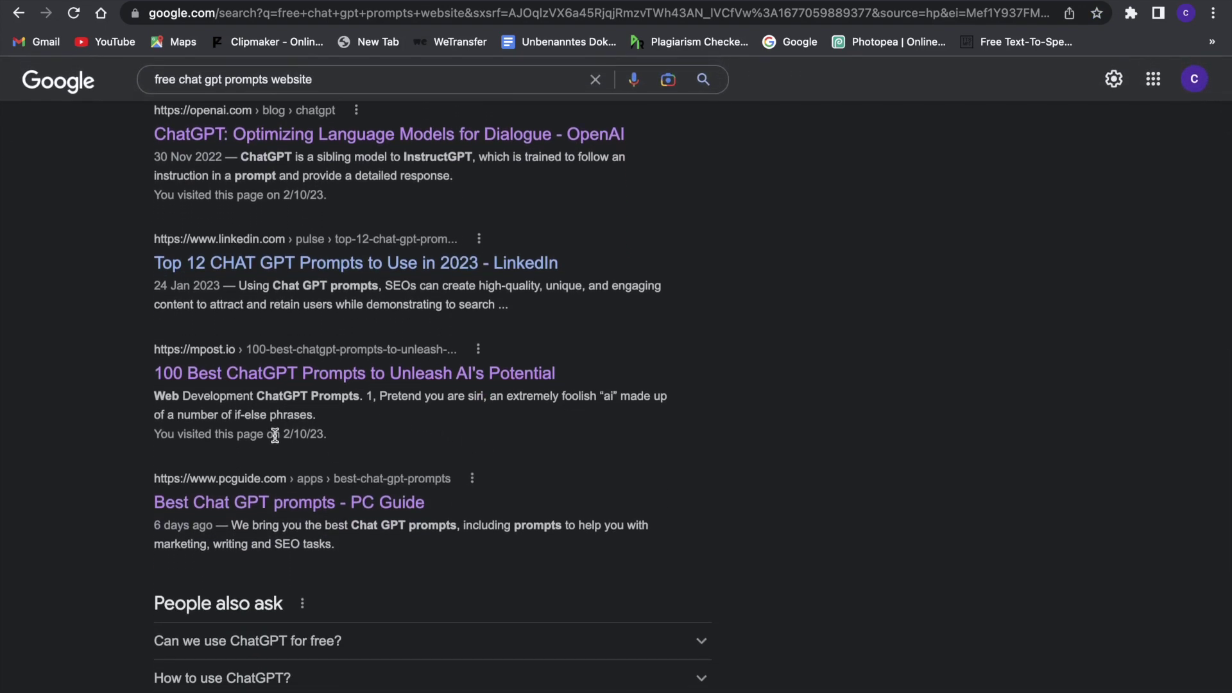
pyautogui.scroll(-1, 279, 401)
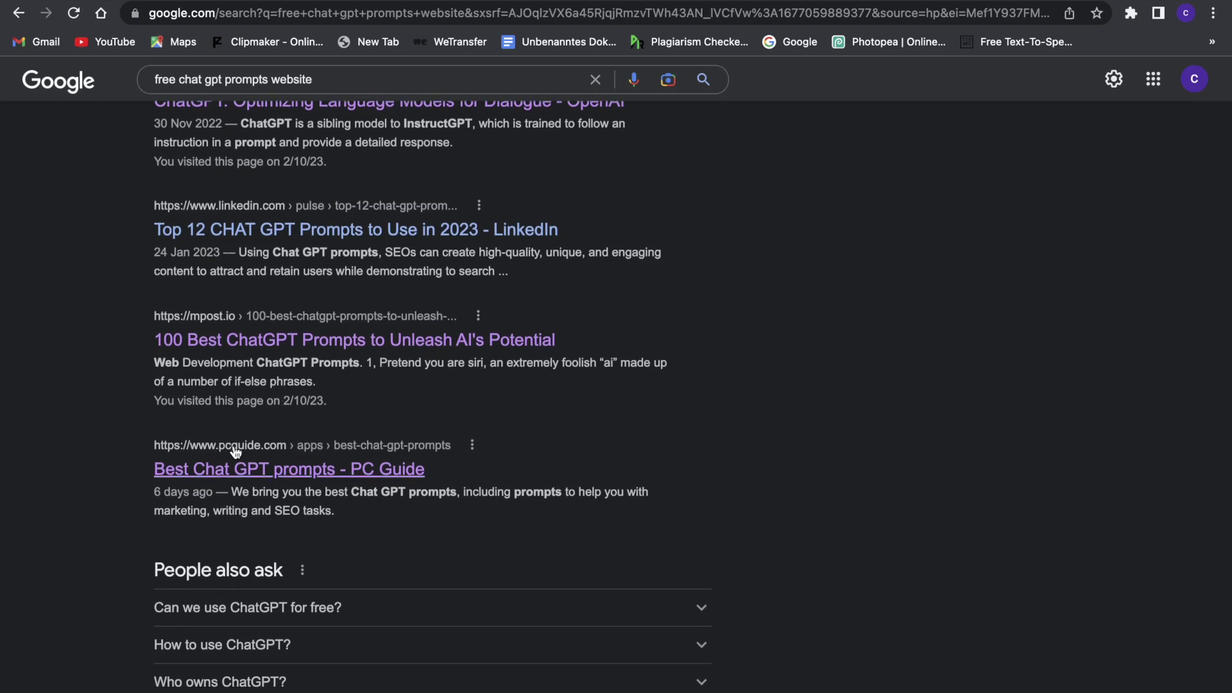
# Read PC Guide's Best Chat GPT prompts article, pausing the advertisement video along the way
pyautogui.click(270, 471)
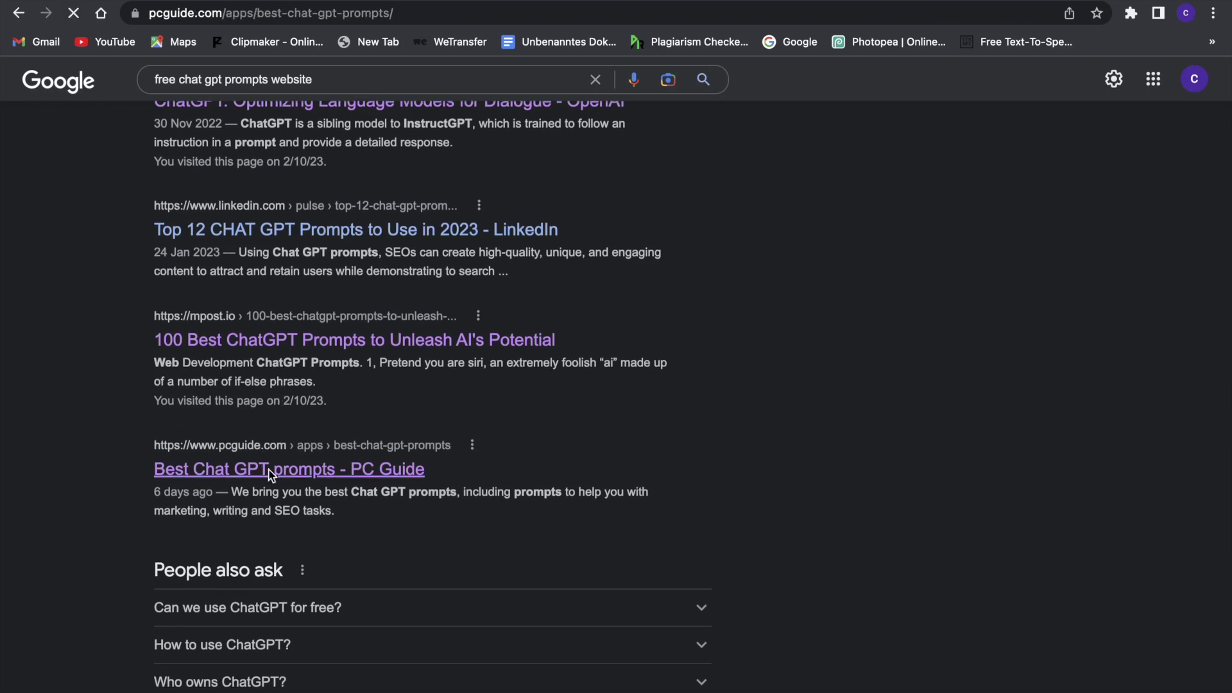
pyautogui.scroll(-1, 269, 470)
pyautogui.scroll(-2, 269, 469)
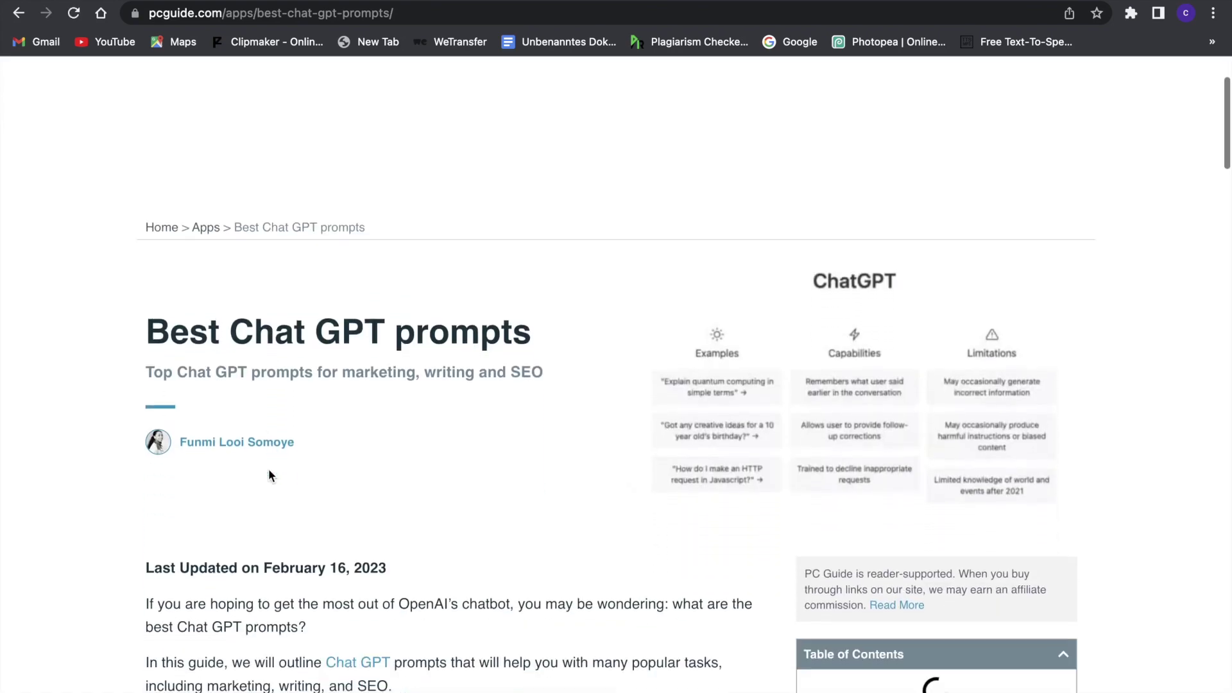
pyautogui.scroll(-1, 269, 469)
pyautogui.scroll(-2, 269, 470)
pyautogui.scroll(-2, 269, 468)
pyautogui.scroll(-1, 269, 469)
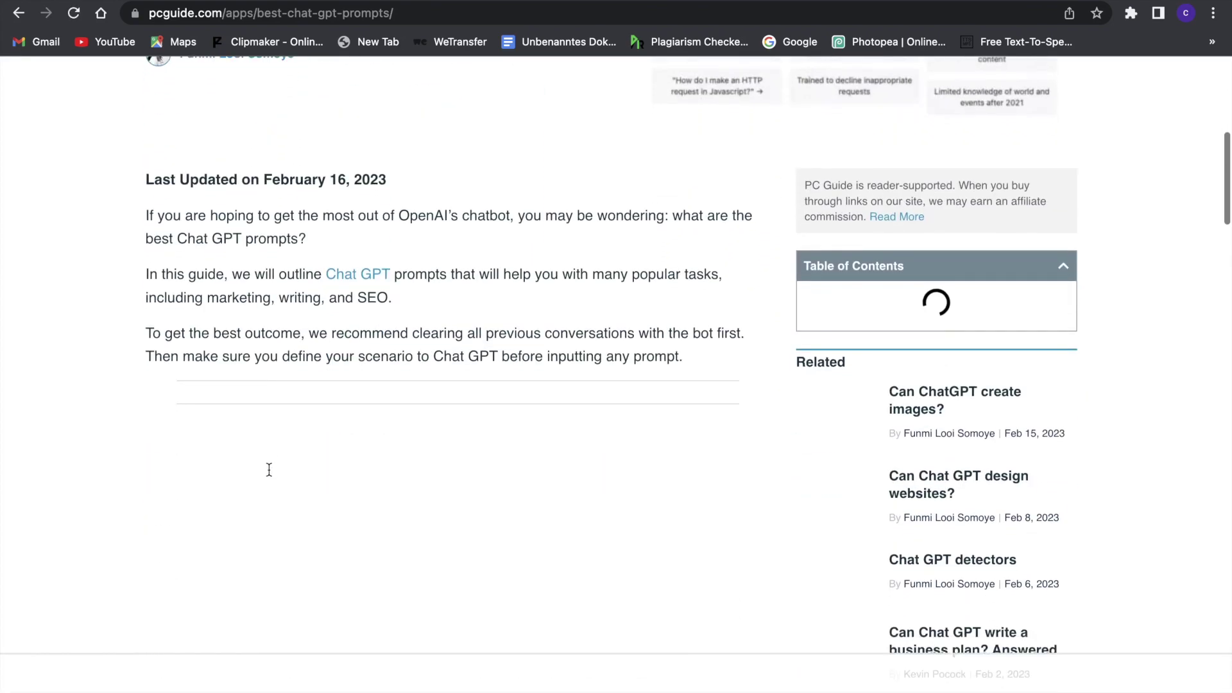
pyautogui.scroll(-2, 269, 469)
pyautogui.scroll(-2, 268, 469)
pyautogui.scroll(-2, 269, 469)
pyautogui.scroll(-2, 269, 468)
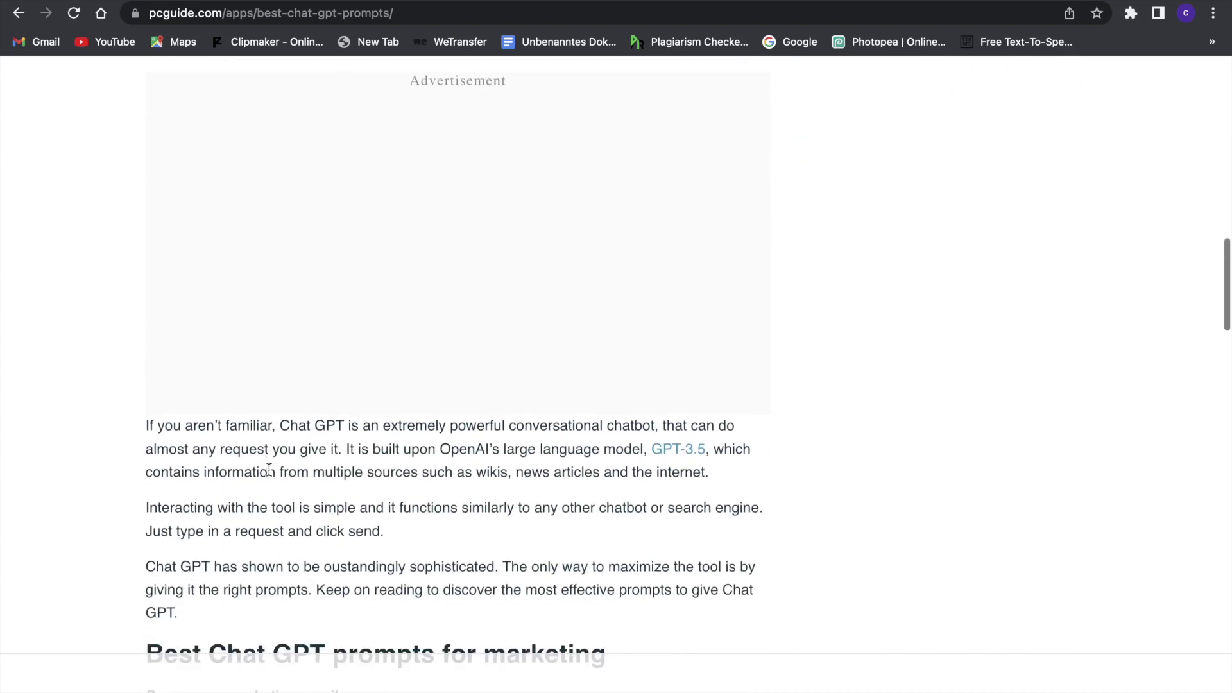
pyautogui.scroll(-2, 268, 469)
pyautogui.scroll(-2, 269, 469)
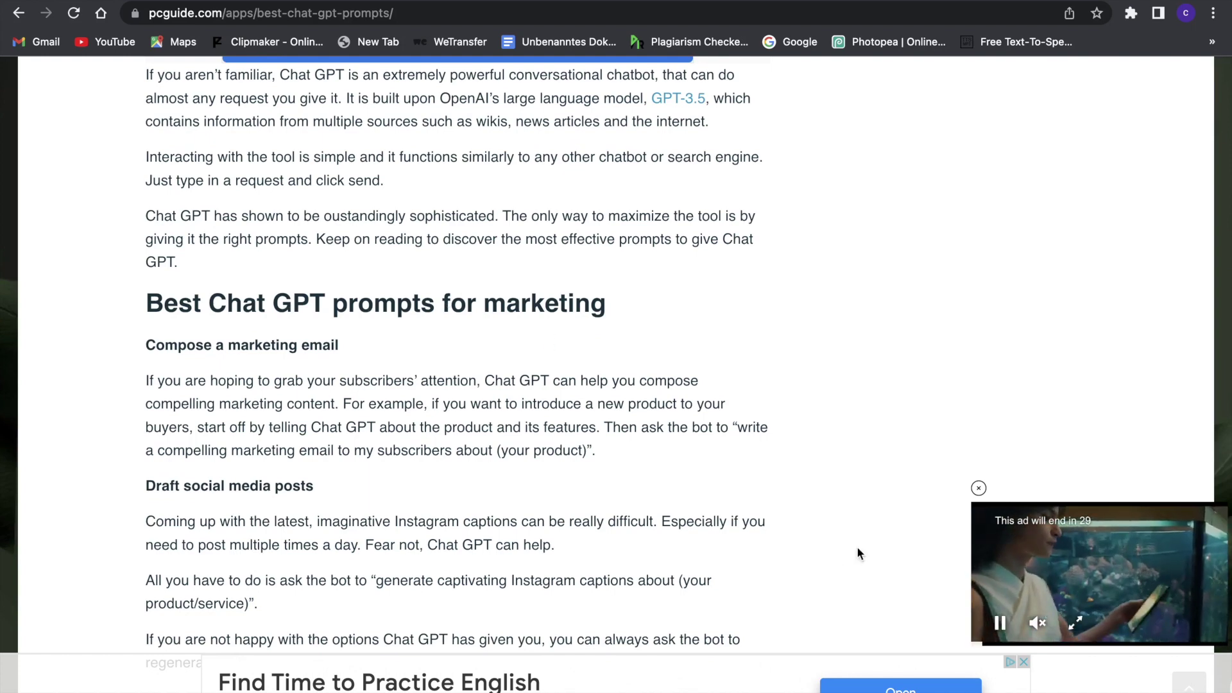
pyautogui.click(1002, 623)
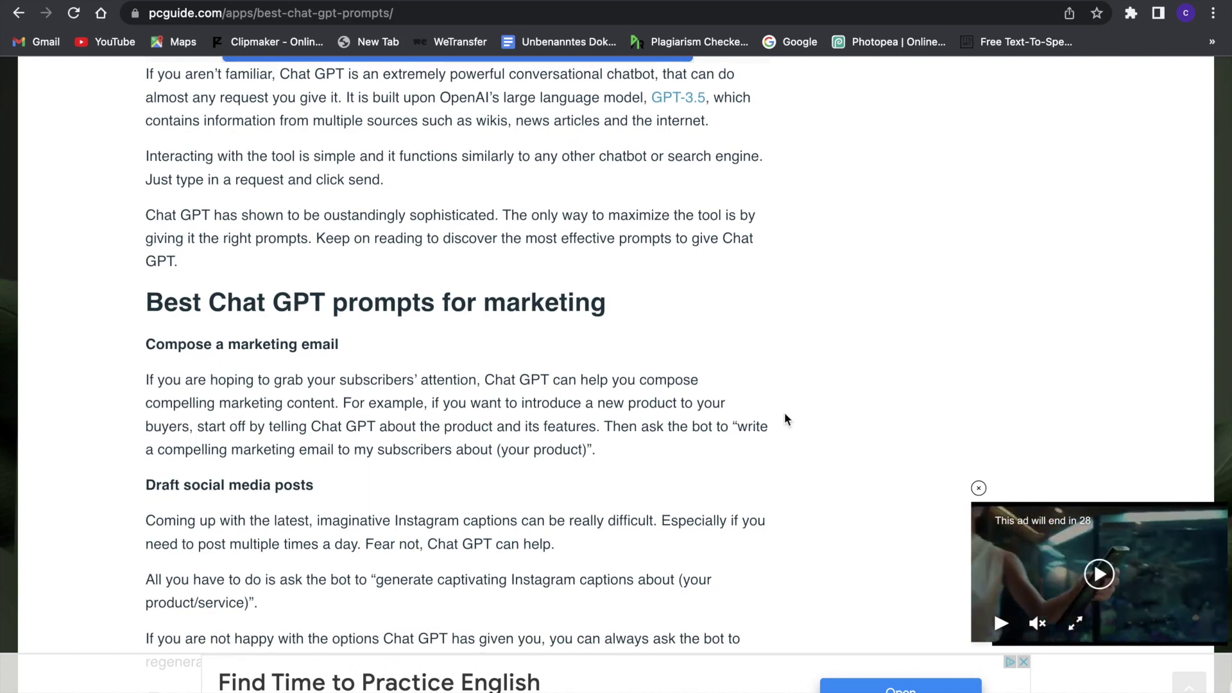
pyautogui.scroll(-1, 784, 419)
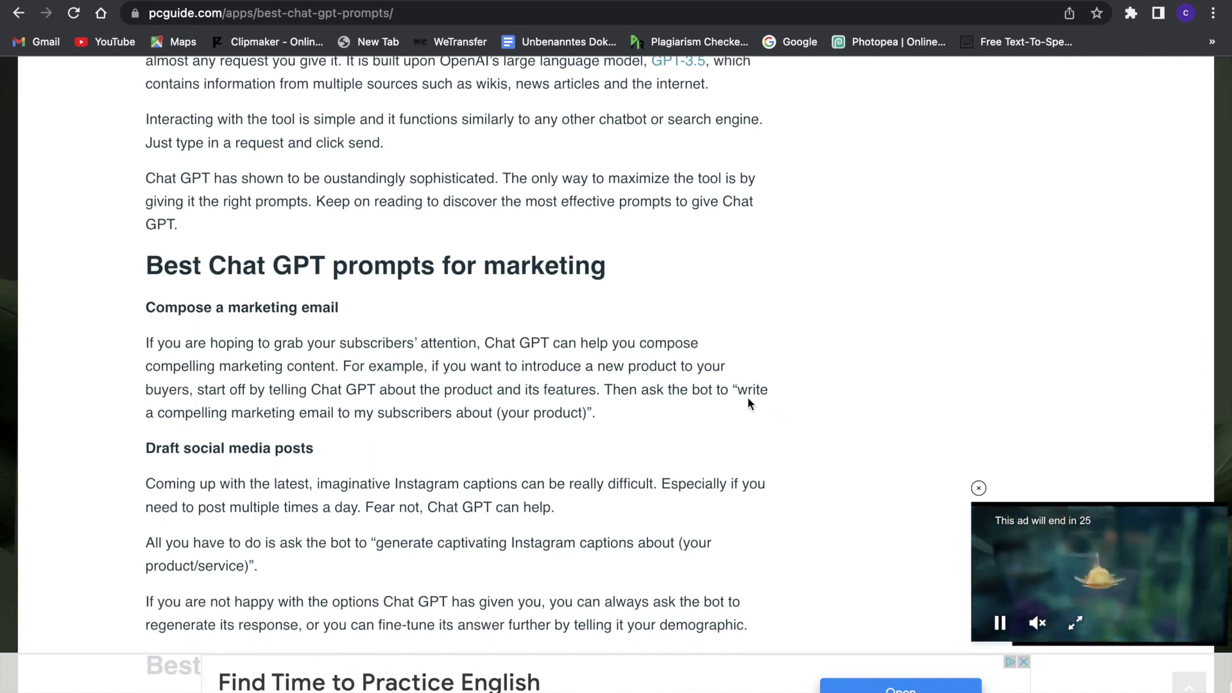
pyautogui.scroll(-2, 748, 397)
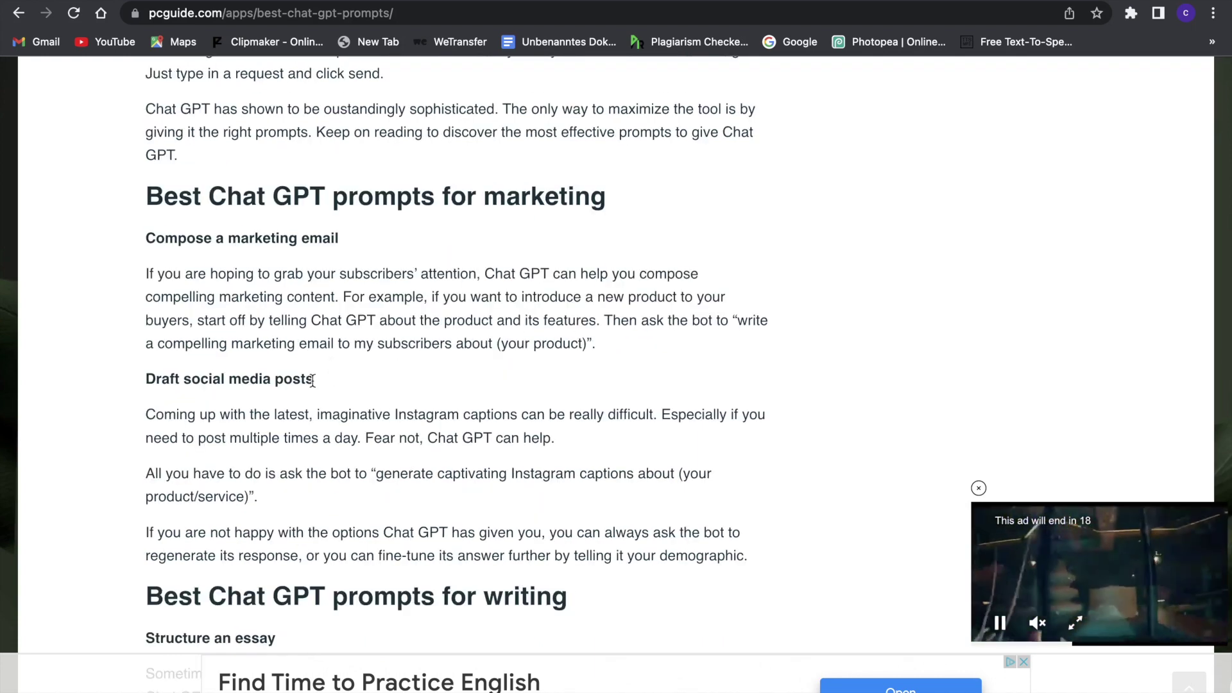
pyautogui.scroll(-1, 312, 381)
pyautogui.scroll(-3, 310, 369)
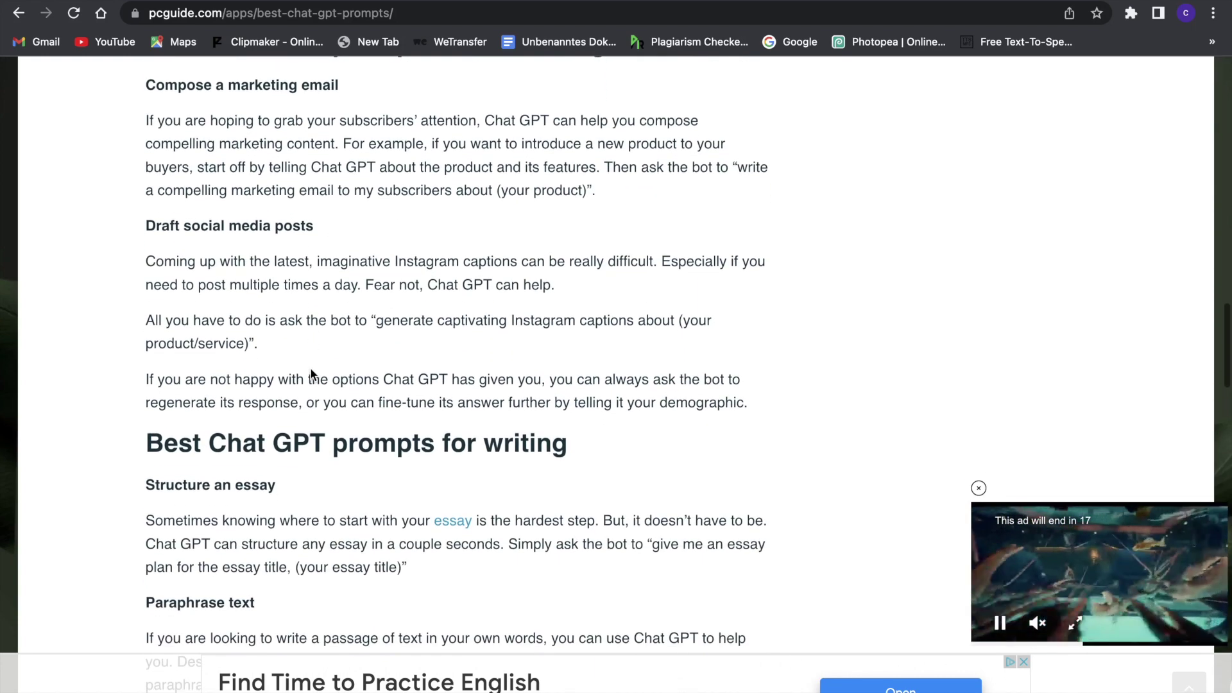
pyautogui.scroll(-3, 224, 482)
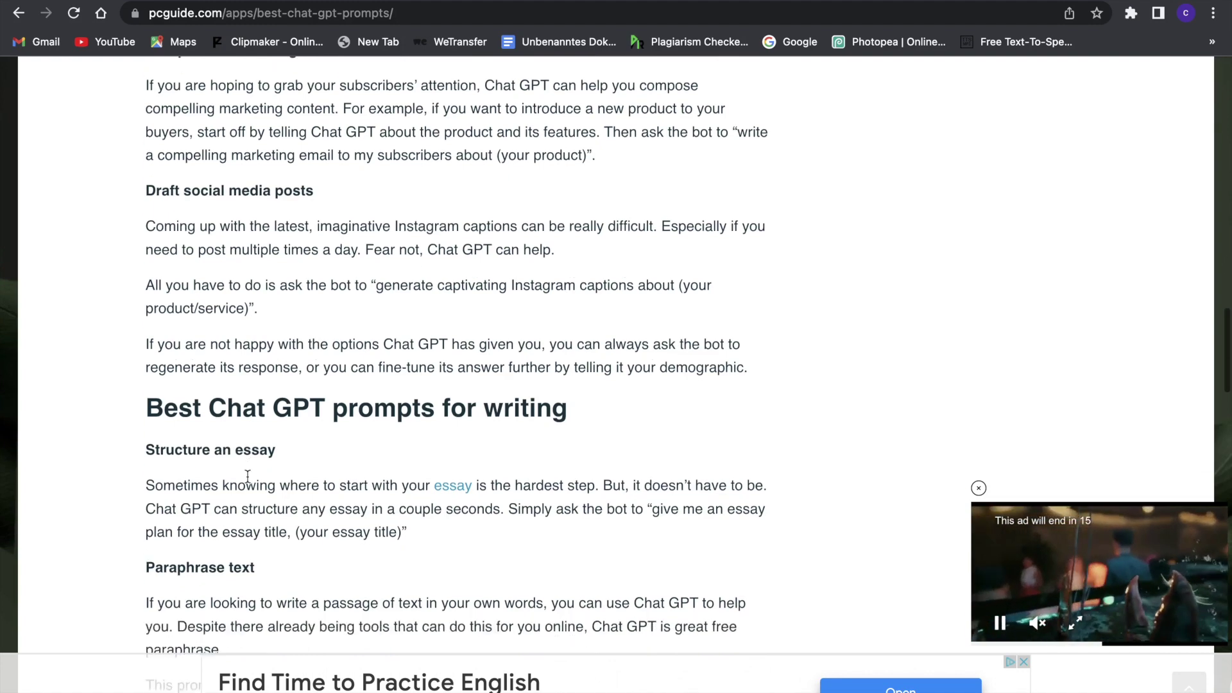
pyautogui.scroll(-2, 248, 478)
pyautogui.scroll(-1, 248, 479)
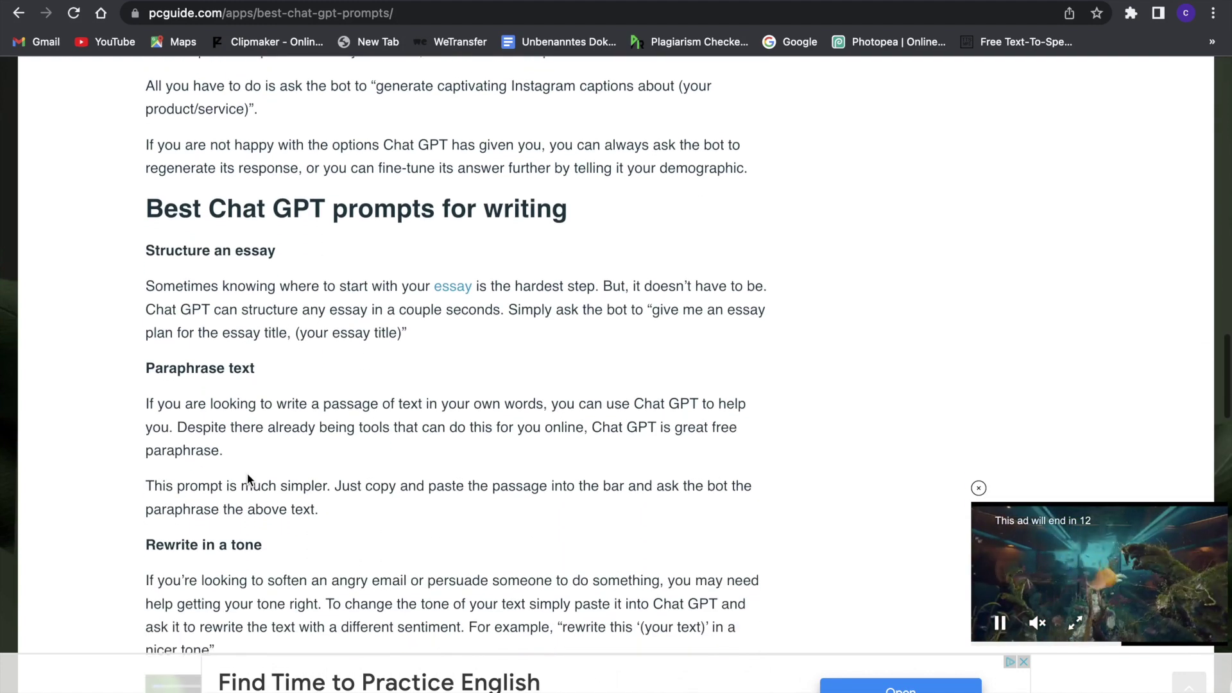
pyautogui.scroll(-1, 247, 478)
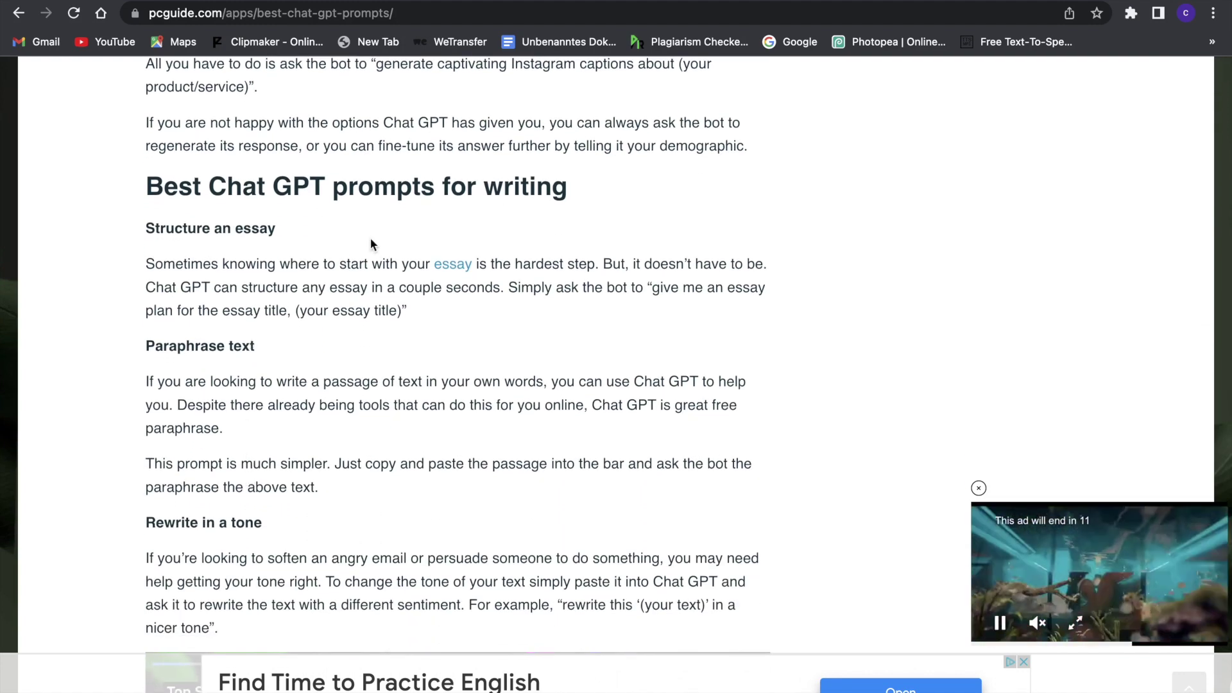
pyautogui.scroll(-1, 233, 436)
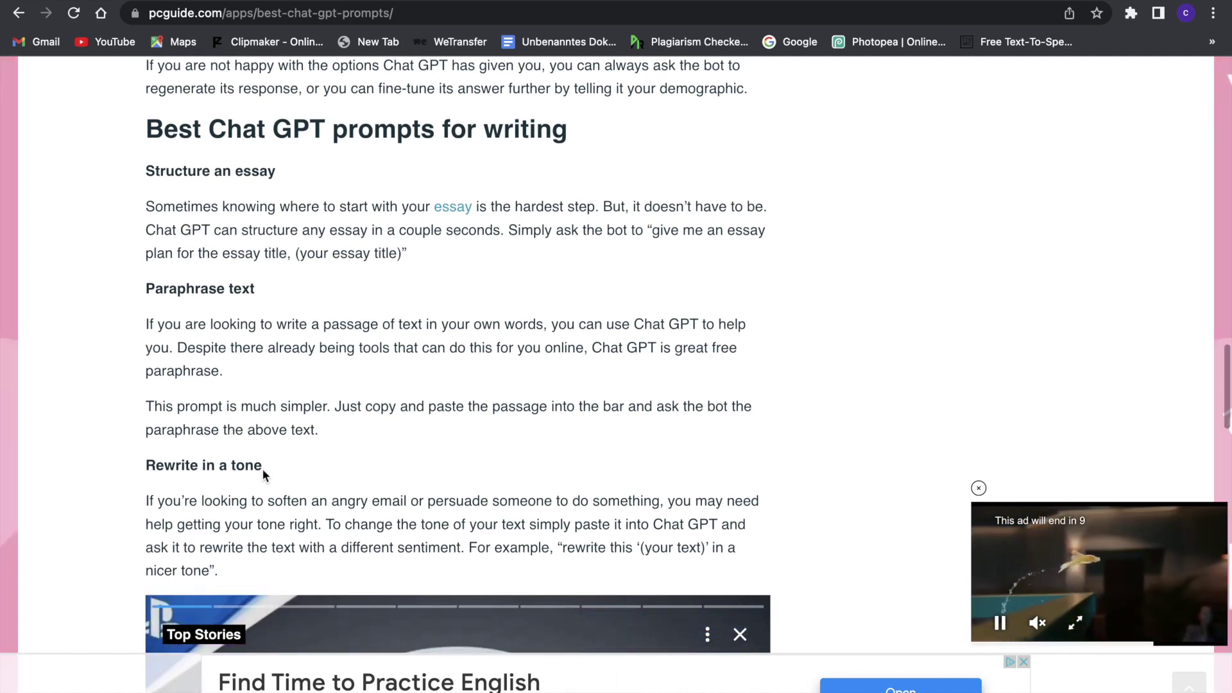
pyautogui.scroll(-1, 263, 469)
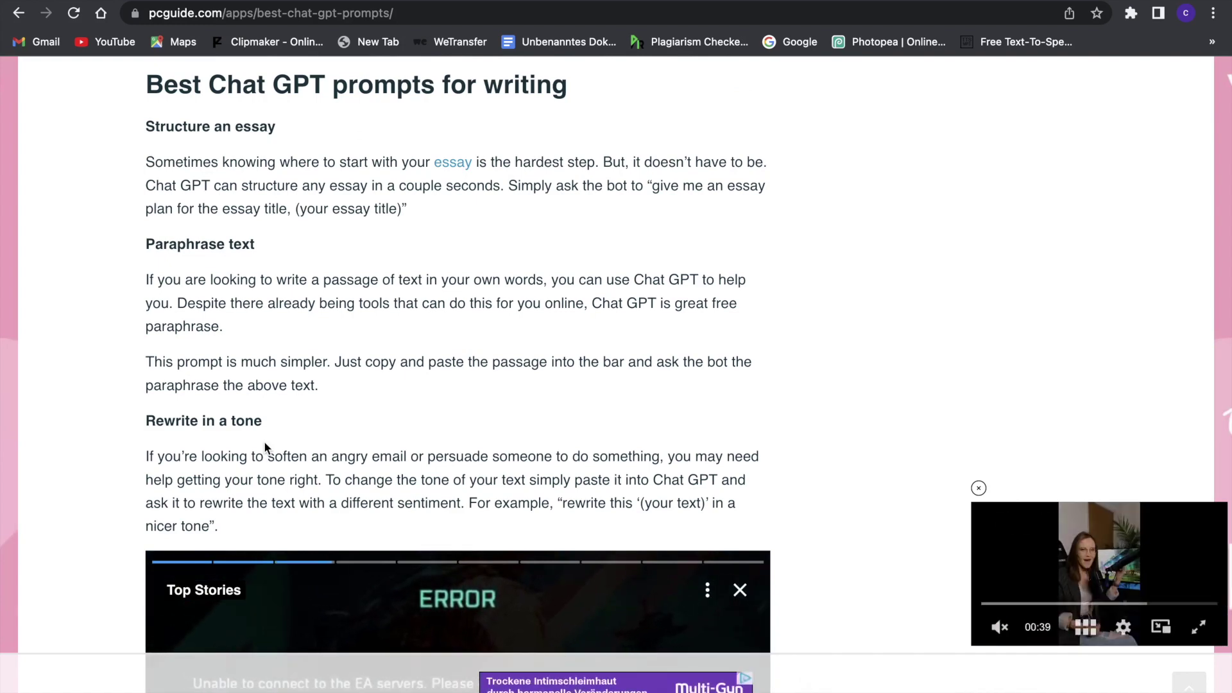
pyautogui.scroll(-2, 264, 441)
pyautogui.scroll(-2, 532, 372)
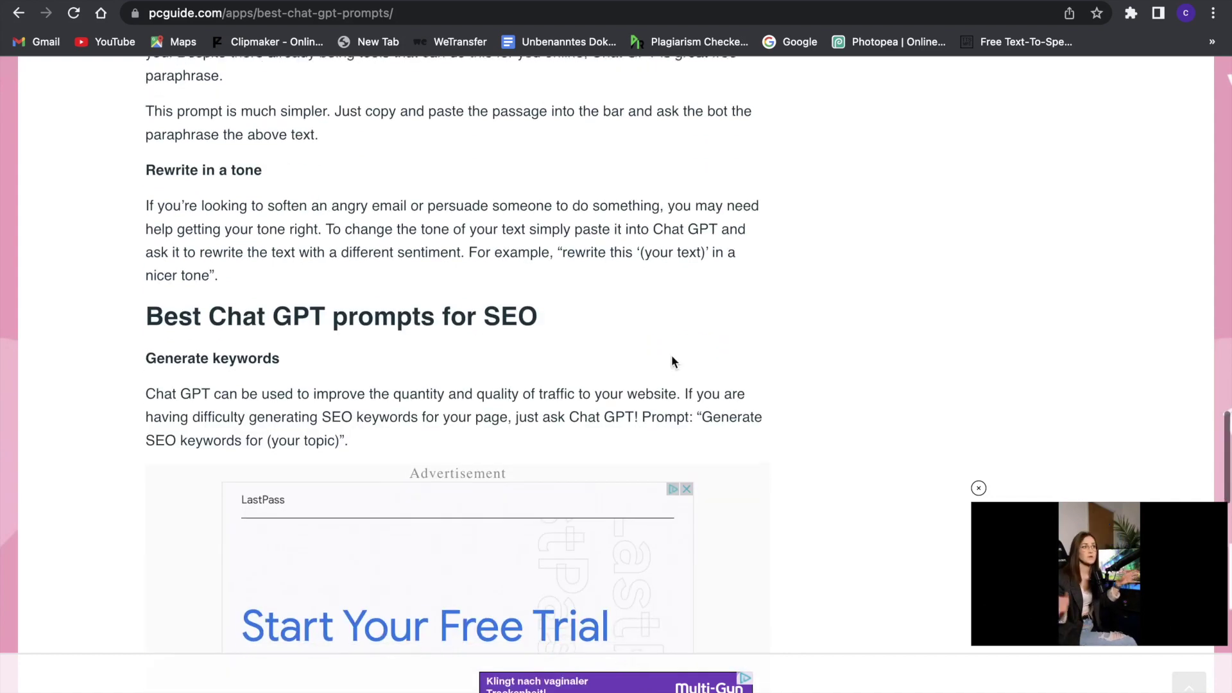
pyautogui.scroll(-1, 672, 362)
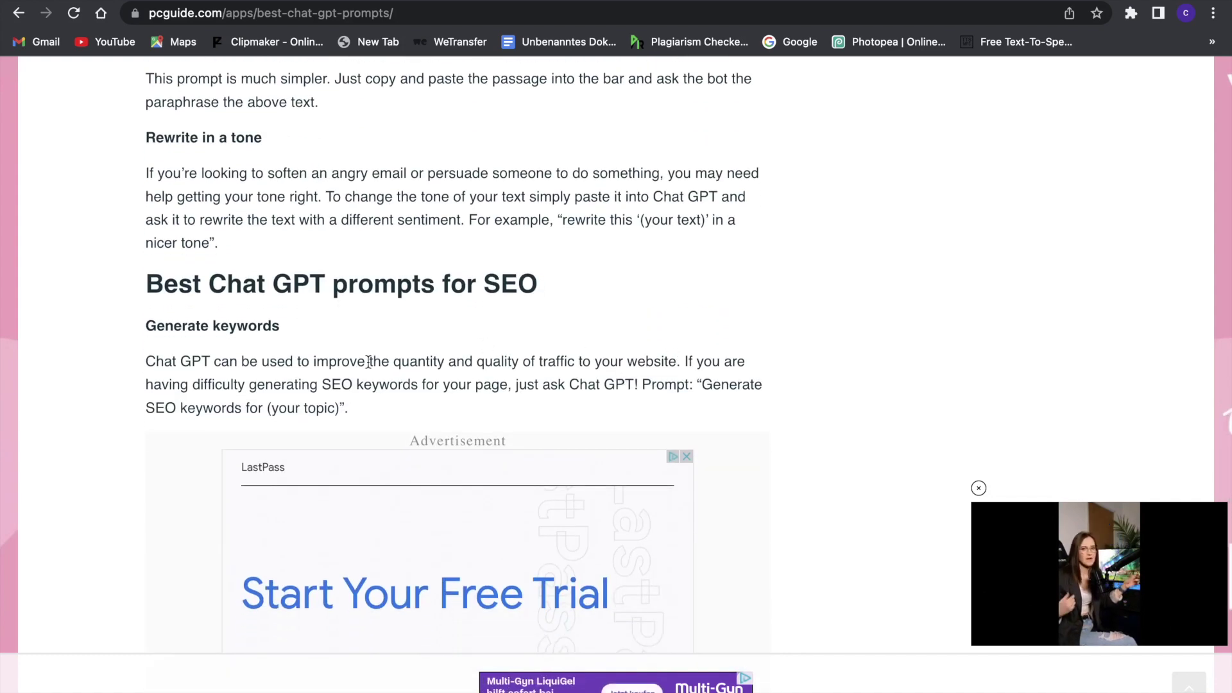
pyautogui.scroll(-1, 369, 363)
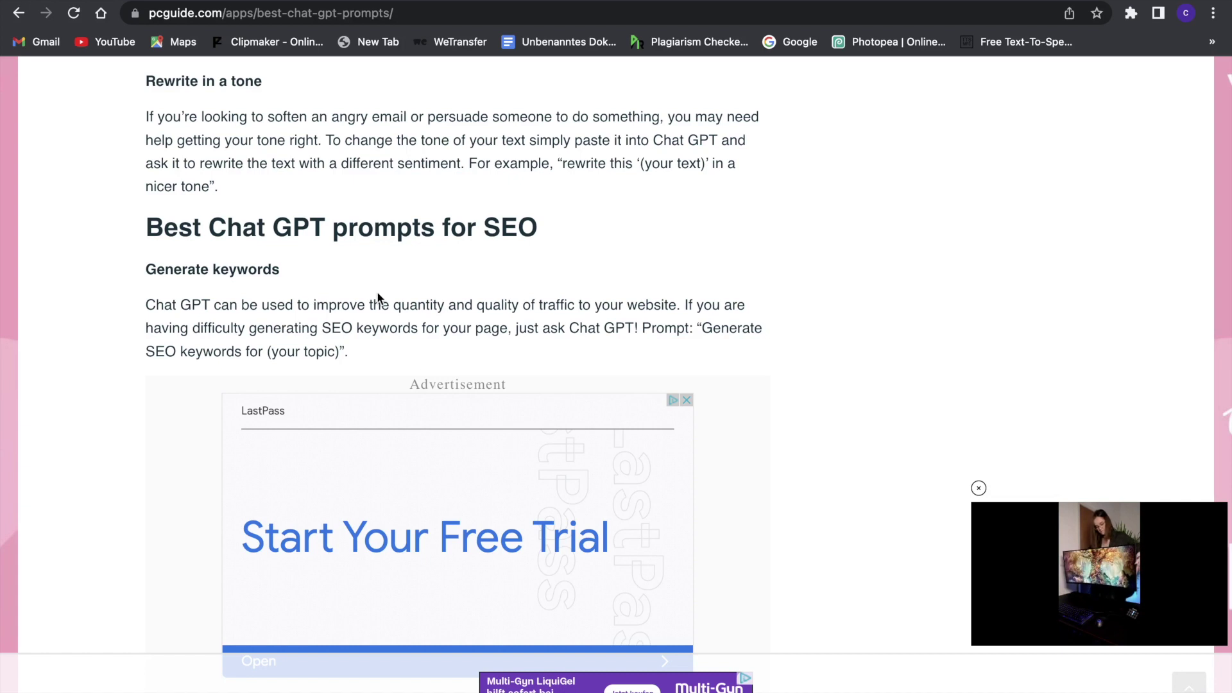
pyautogui.scroll(-1, 379, 299)
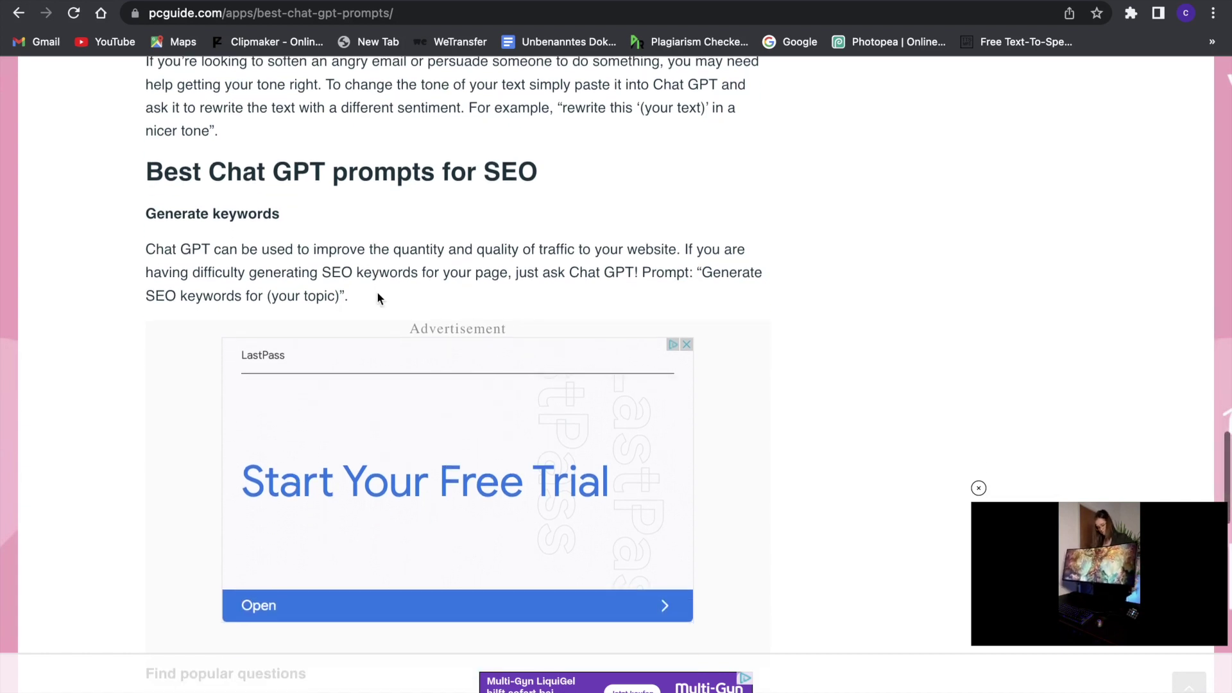
pyautogui.scroll(-2, 378, 297)
pyautogui.scroll(-1, 377, 297)
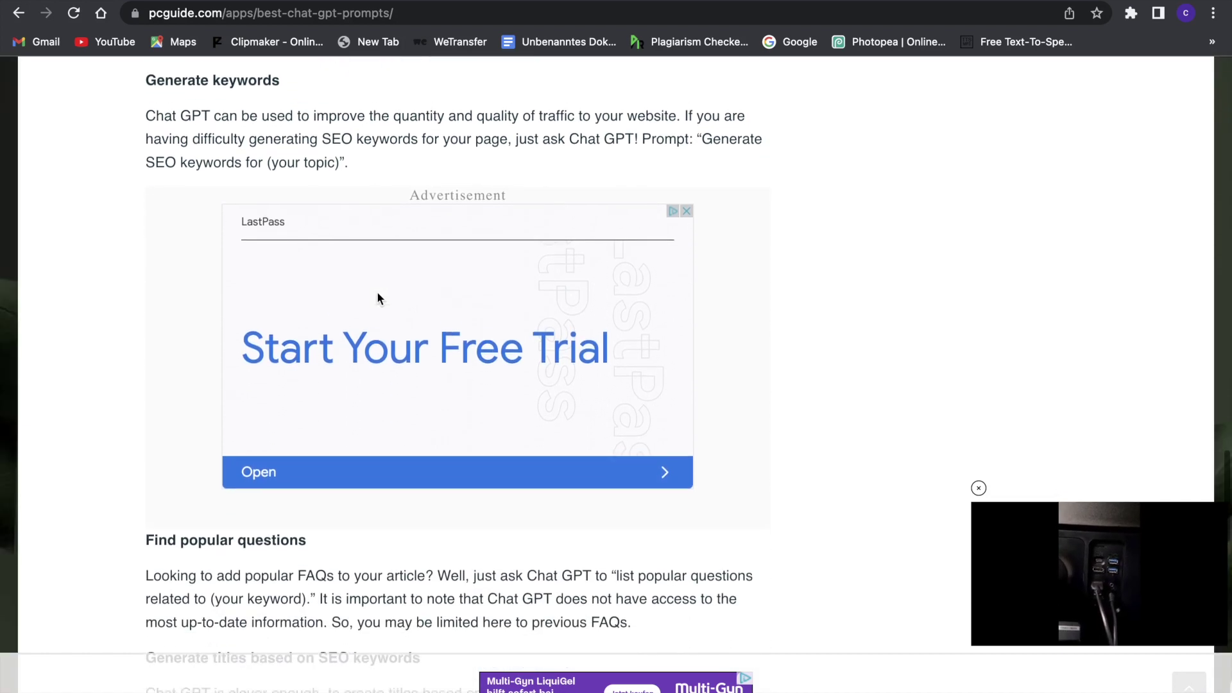
pyautogui.scroll(-2, 377, 298)
pyautogui.scroll(-1, 377, 299)
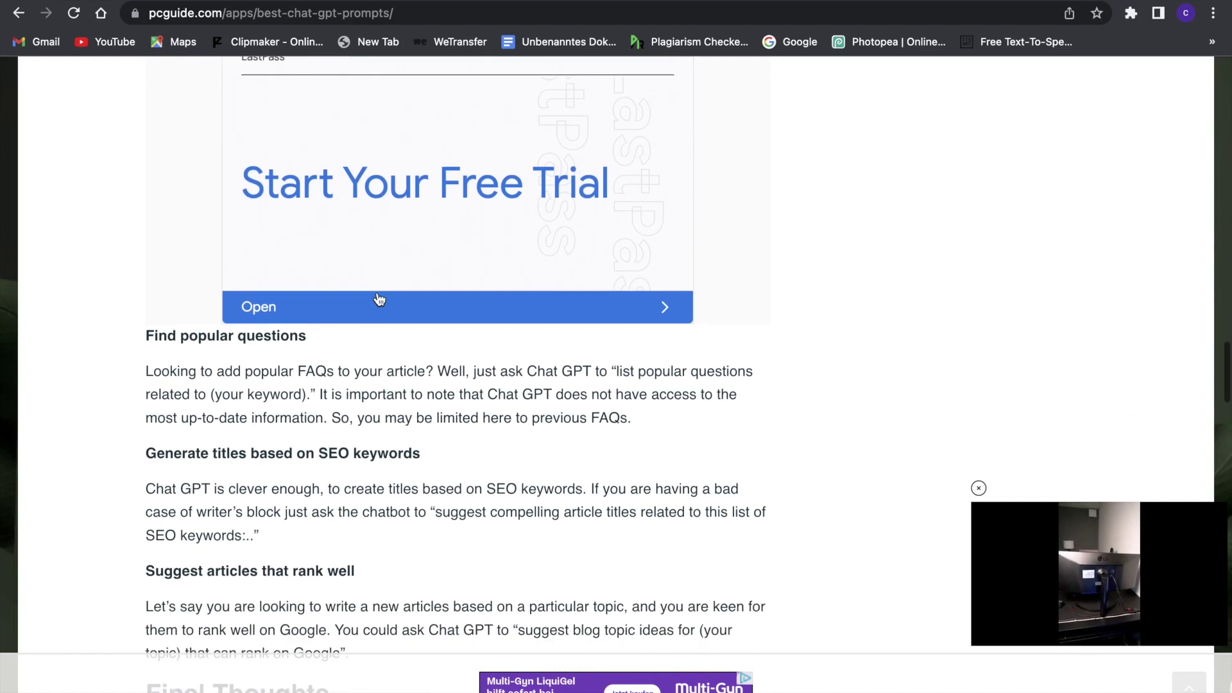
pyautogui.scroll(-2, 380, 377)
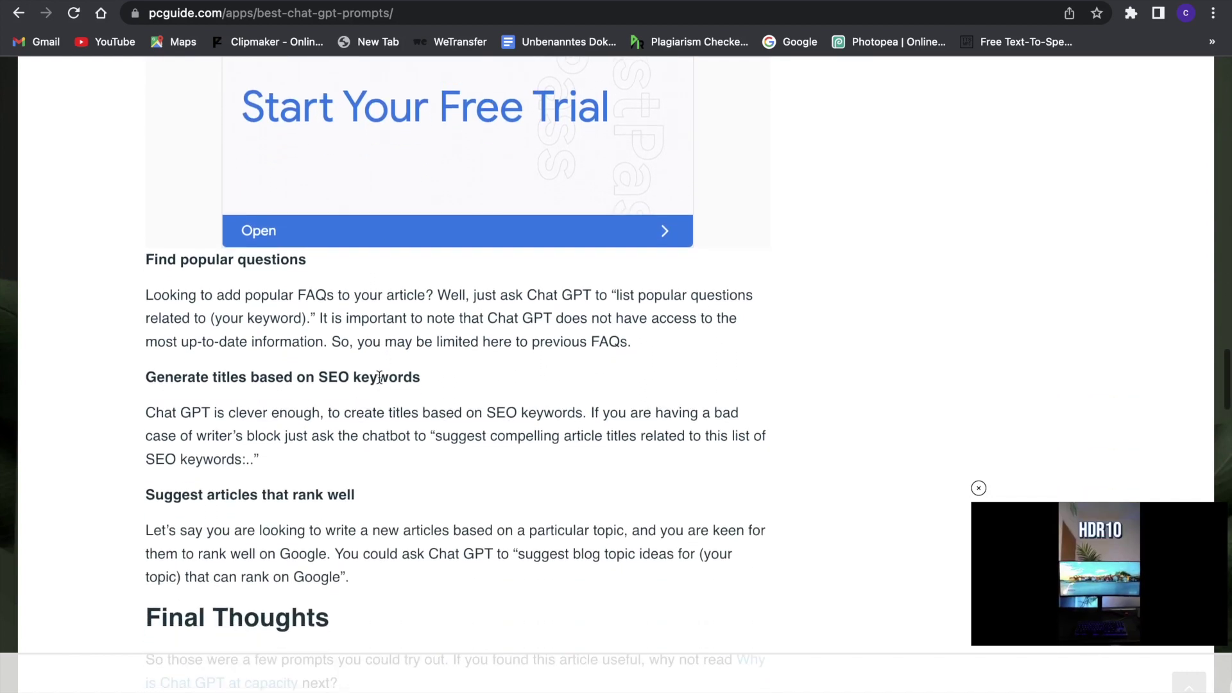
pyautogui.scroll(-1, 380, 376)
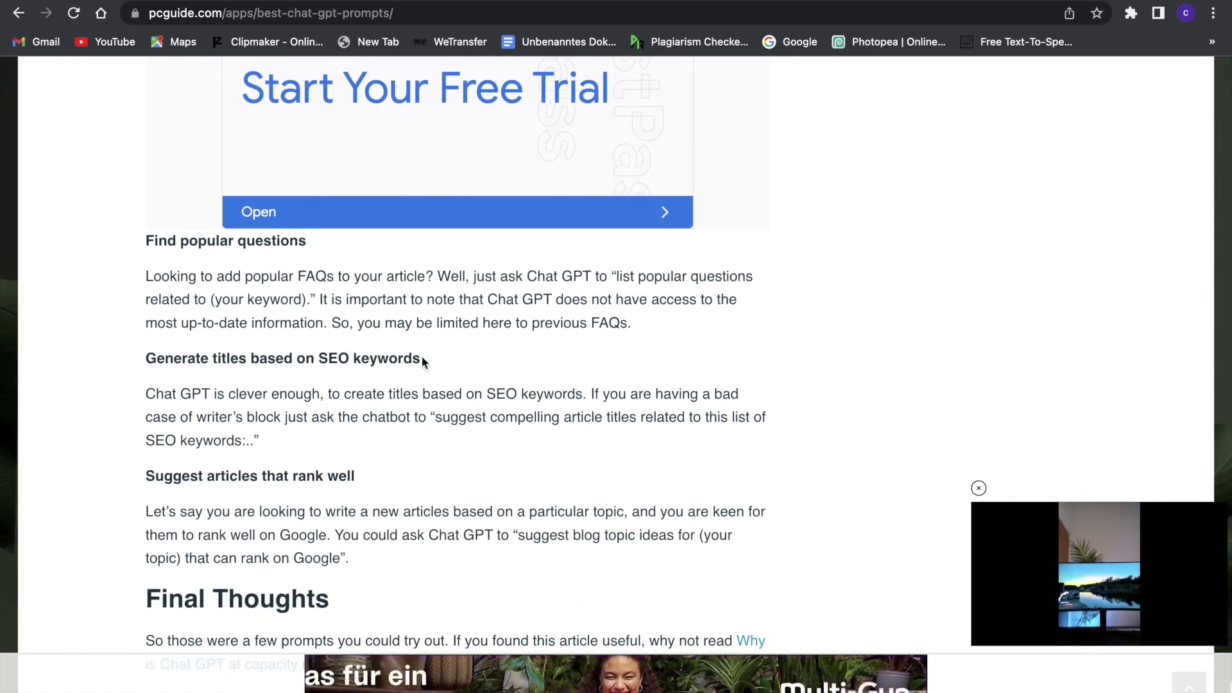
# Locate the SEO keywords section and select the 'Generate keywords' prompt text to copy
pyautogui.moveTo(428, 358); pyautogui.dragTo(294, 357)
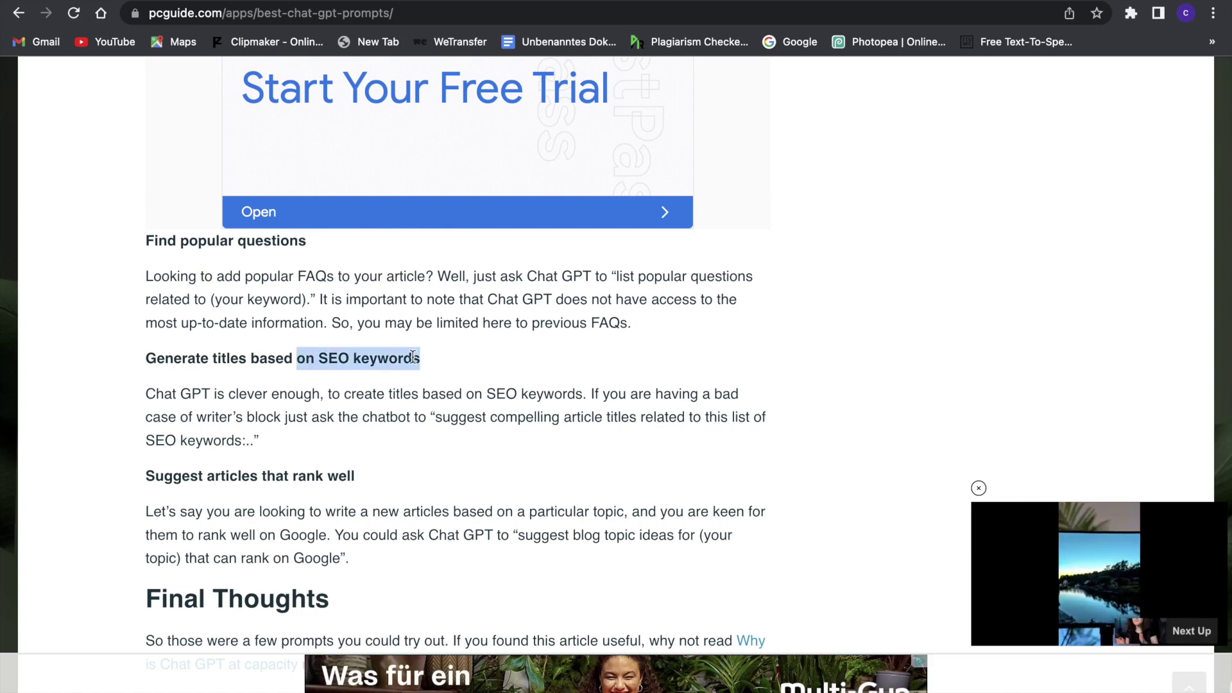
pyautogui.scroll(2, 412, 357)
pyautogui.scroll(3, 412, 357)
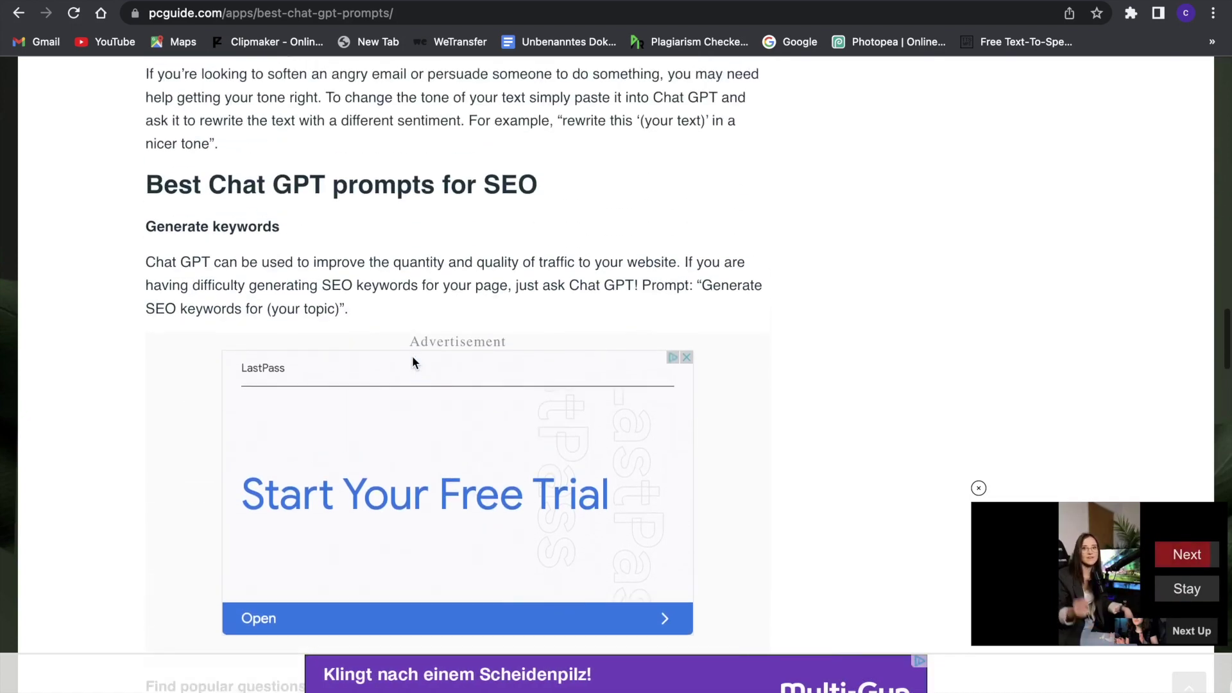
pyautogui.scroll(1, 413, 357)
pyautogui.scroll(2, 412, 357)
pyautogui.scroll(2, 412, 363)
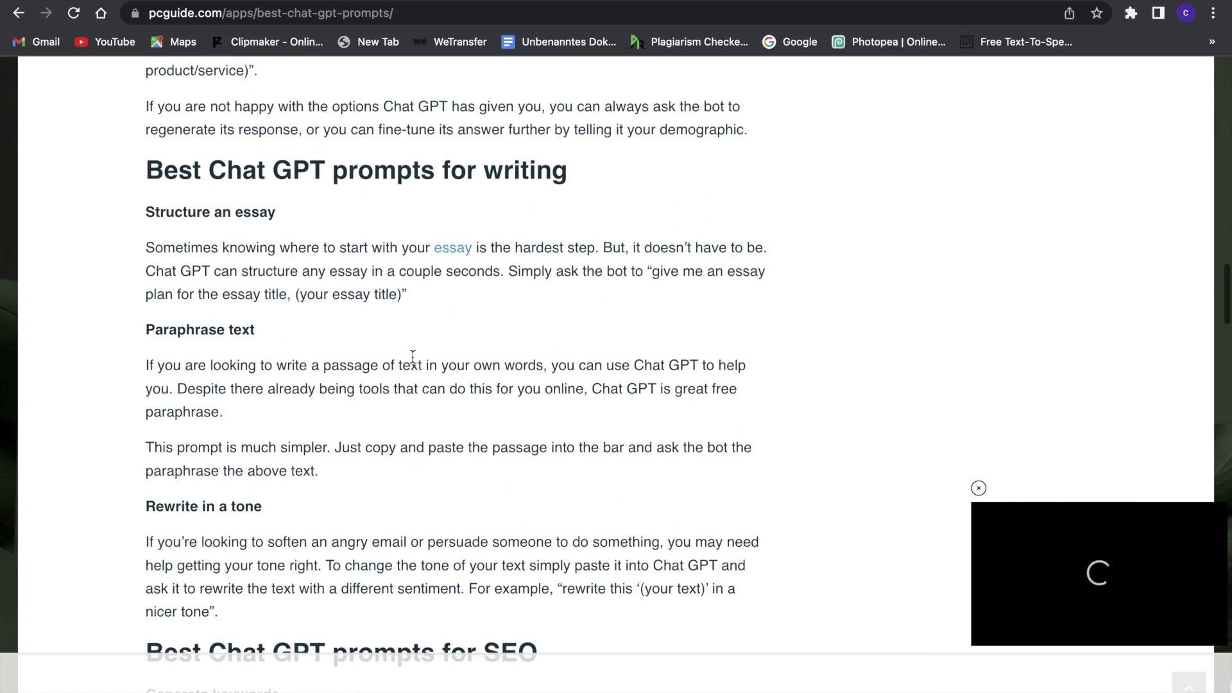
pyautogui.scroll(1, 384, 304)
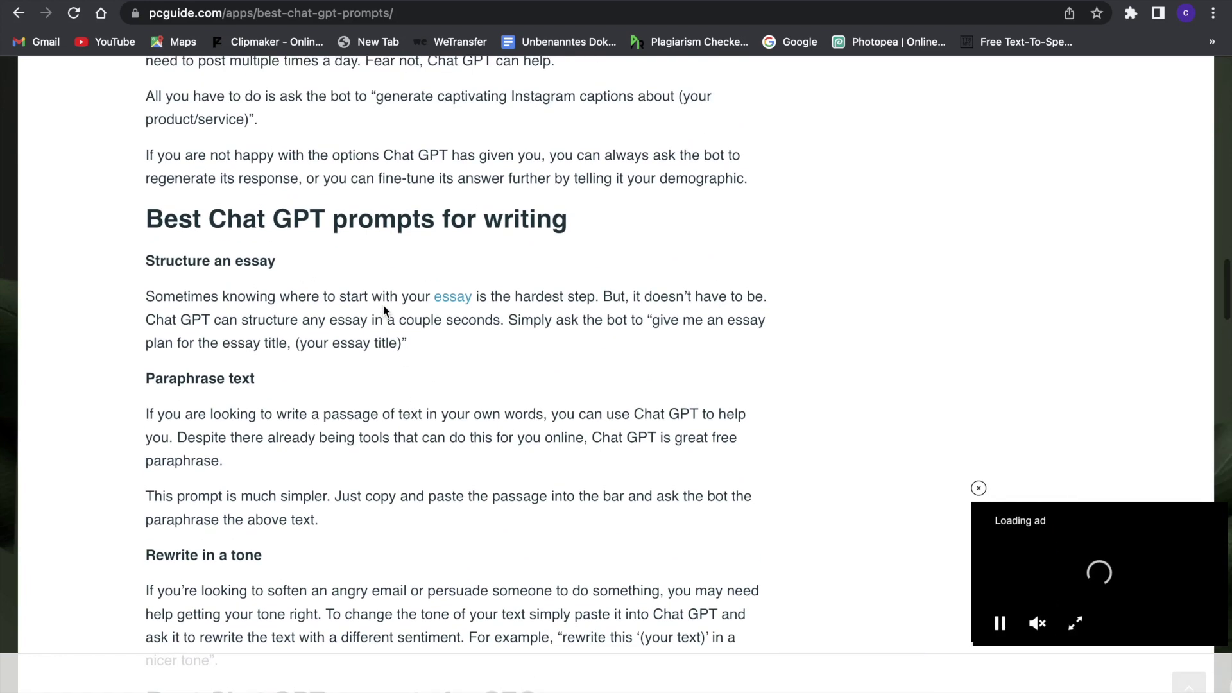
pyautogui.scroll(1, 384, 305)
pyautogui.scroll(1, 383, 306)
pyautogui.scroll(1, 384, 306)
pyautogui.scroll(-4, 396, 430)
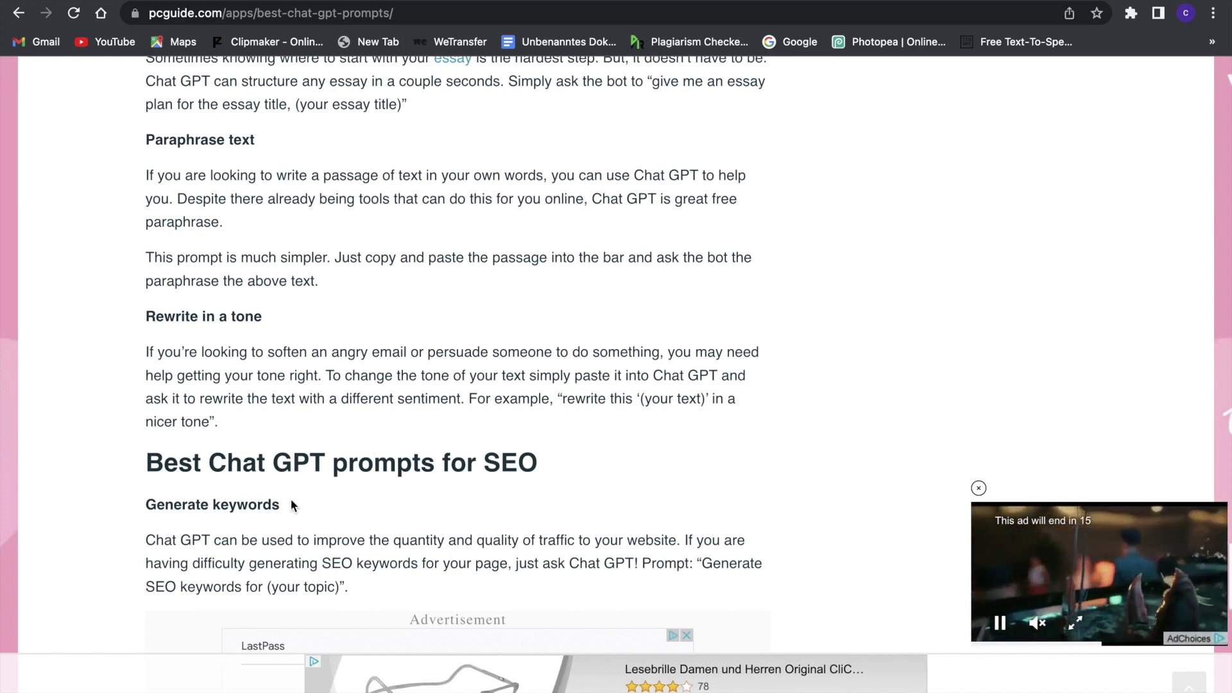
pyautogui.moveTo(289, 500); pyautogui.dragTo(145, 501)
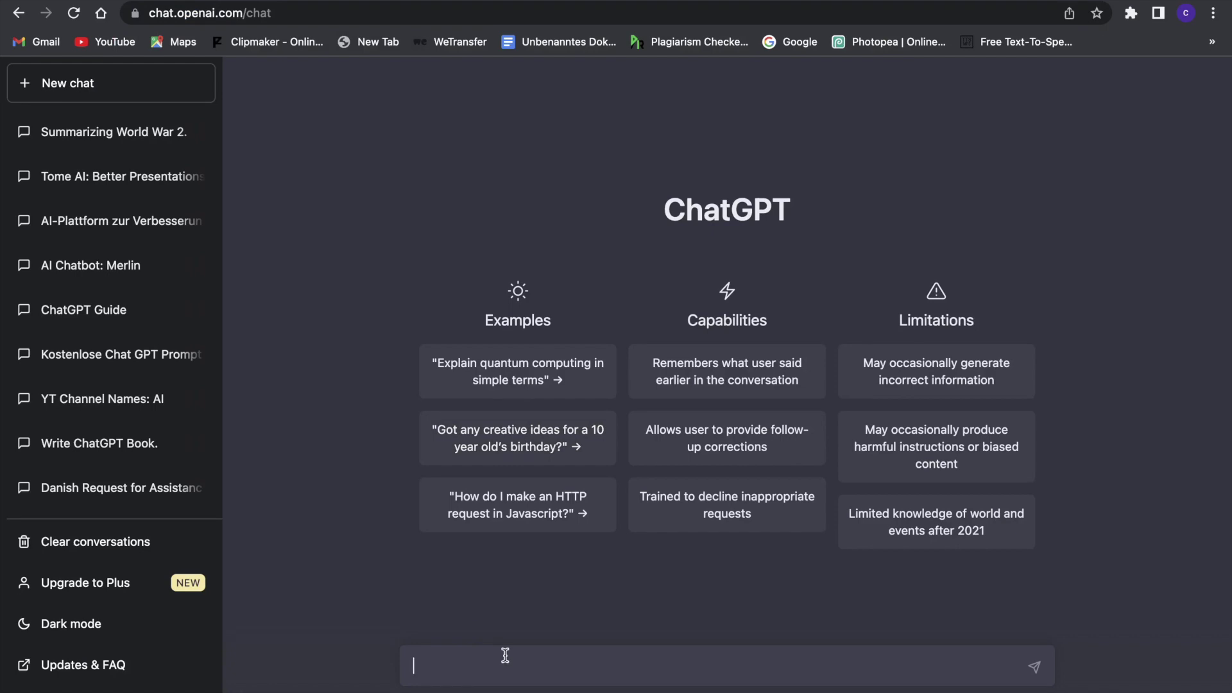
pyautogui.write('Generate keywords for a youtube video about a new lego set')
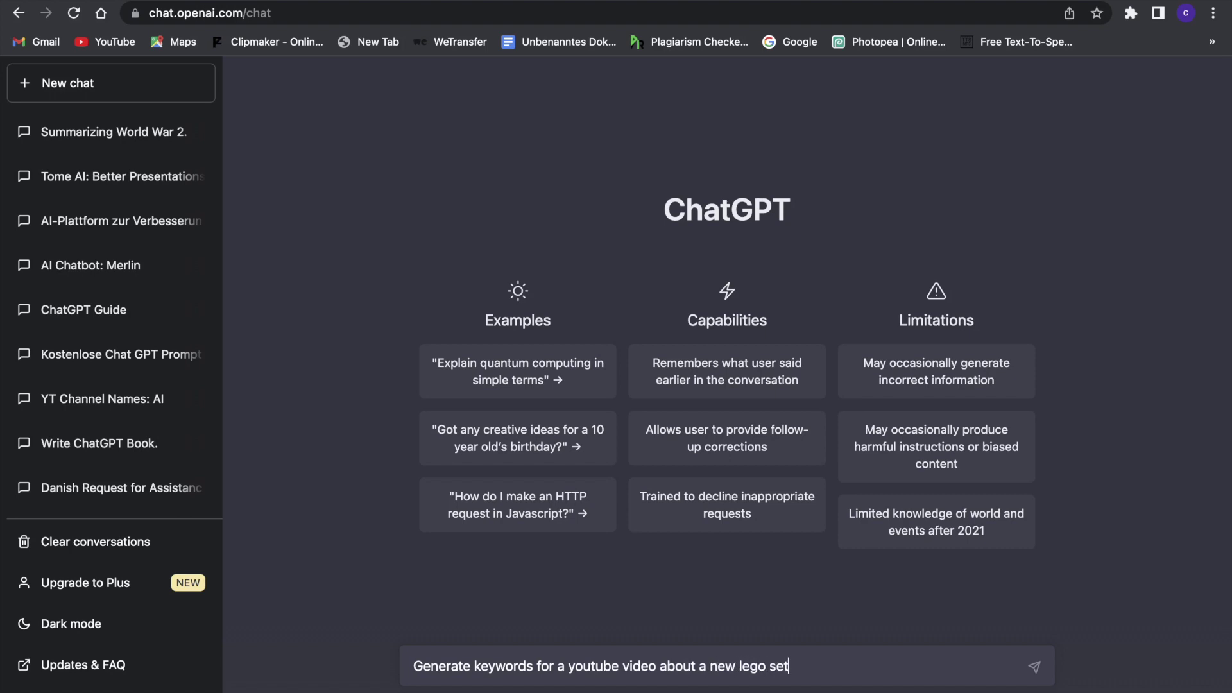
# Send ChatGPT a request for keywords for a YouTube video about a new Lego set
pyautogui.press('Return')
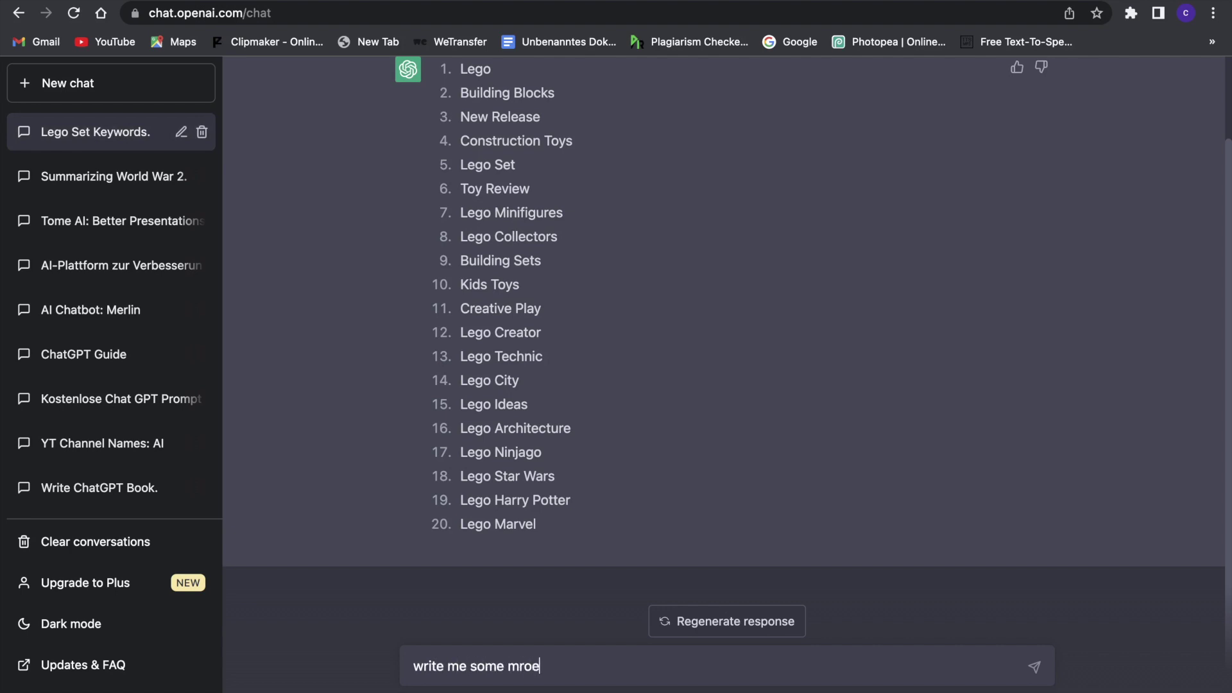
pyautogui.write('e')
# Send the follow-up 'write me some more' to extend the Lego keyword list
pyautogui.press('Return')
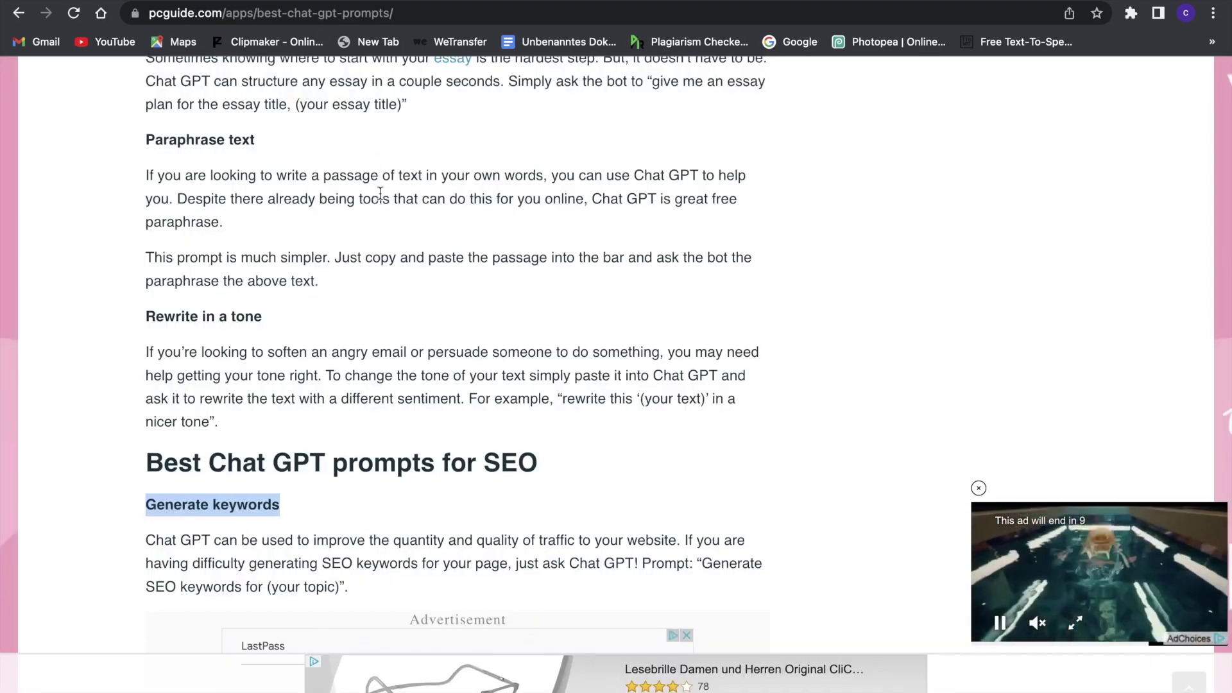
pyautogui.scroll(3, 380, 192)
pyautogui.scroll(3, 379, 192)
pyautogui.scroll(3, 379, 193)
pyautogui.scroll(3, 380, 193)
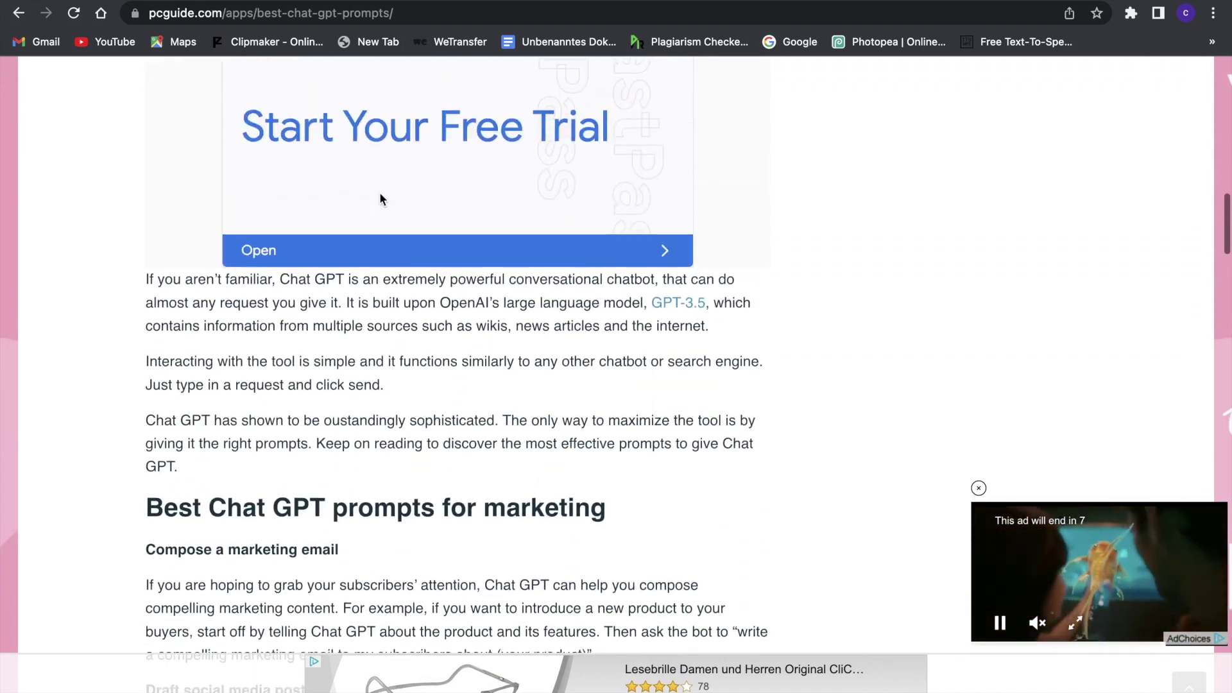
pyautogui.scroll(3, 380, 193)
pyautogui.scroll(3, 380, 195)
pyautogui.scroll(3, 381, 196)
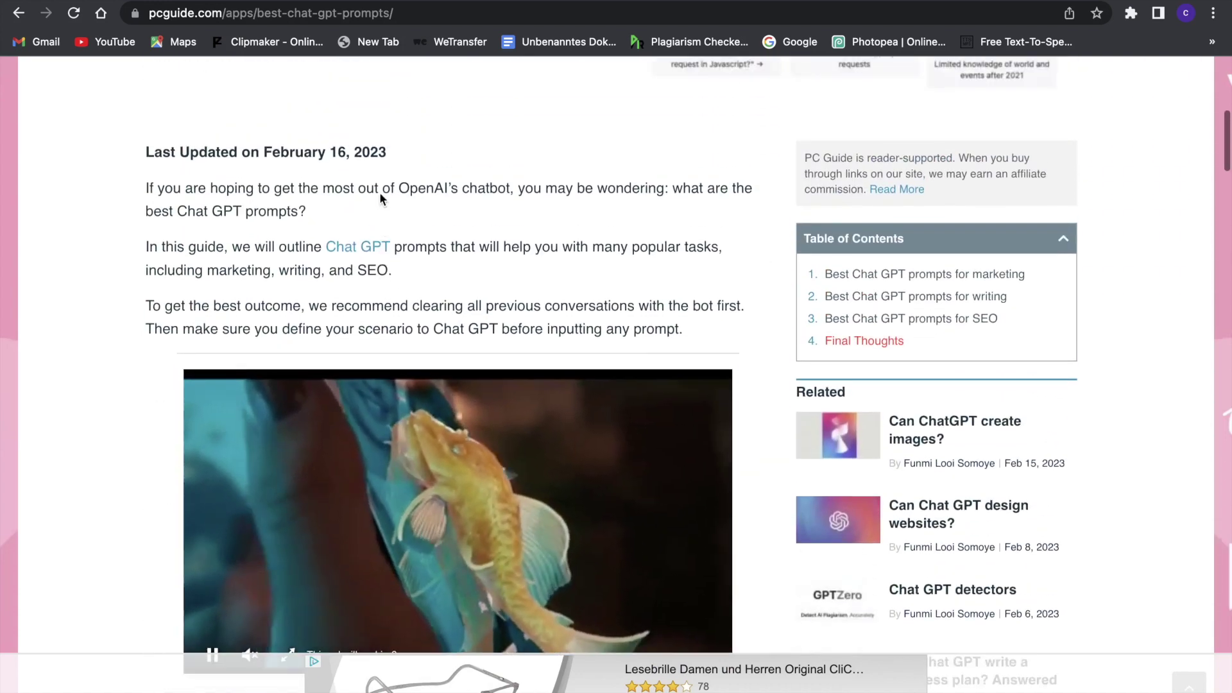
pyautogui.scroll(2, 380, 195)
pyautogui.scroll(1, 380, 196)
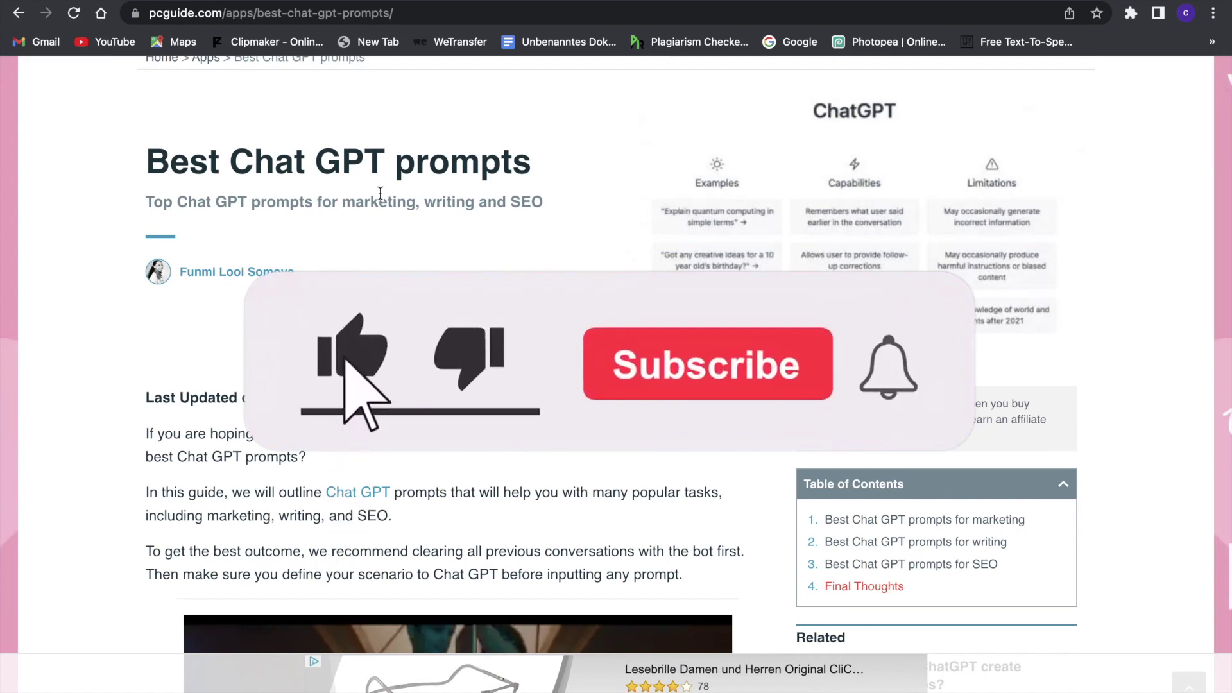